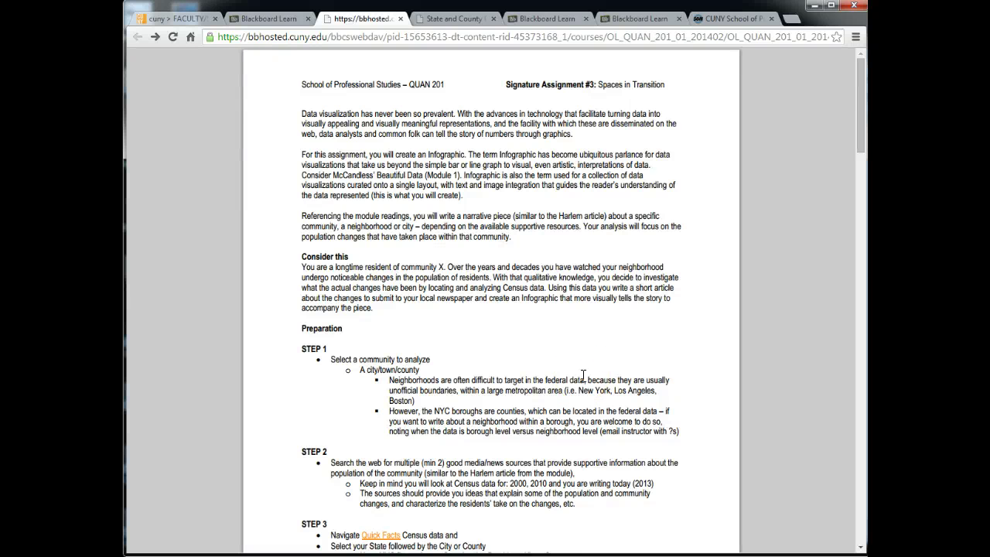
Open Census QuickFacts from the assignment and load the Massachusetts page
{"action": "scroll", "coordinate": [583, 375], "scroll_direction": "down", "scroll_amount": 3}
{"action": "left_click", "coordinate": [379, 349]}
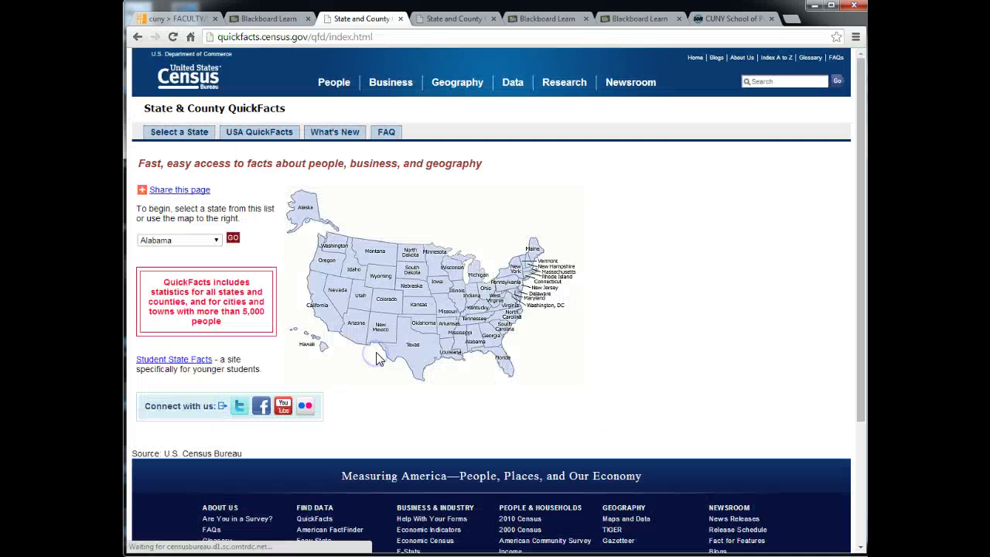
{"action": "left_click", "coordinate": [213, 241]}
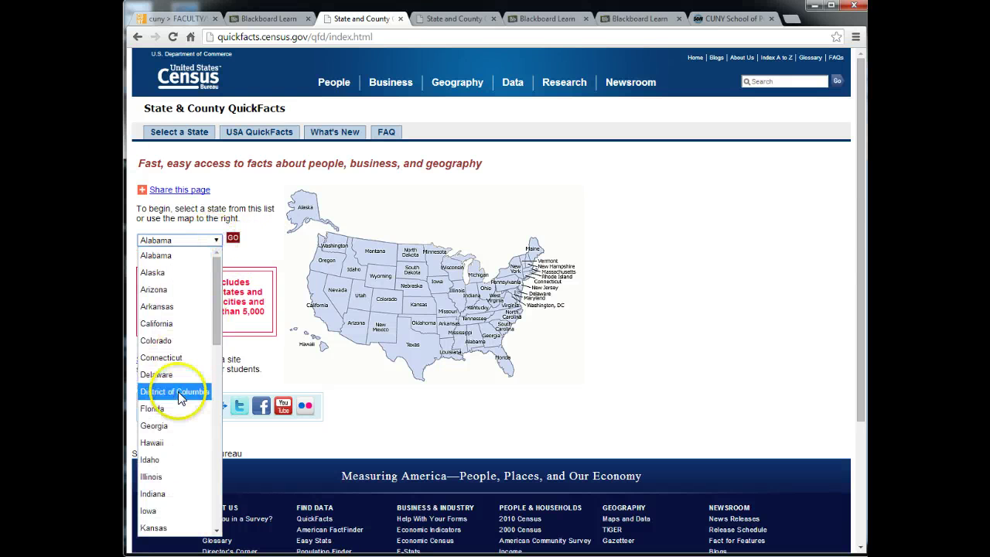
{"action": "scroll", "coordinate": [185, 396], "scroll_direction": "down", "scroll_amount": 6}
{"action": "left_click", "coordinate": [180, 309]}
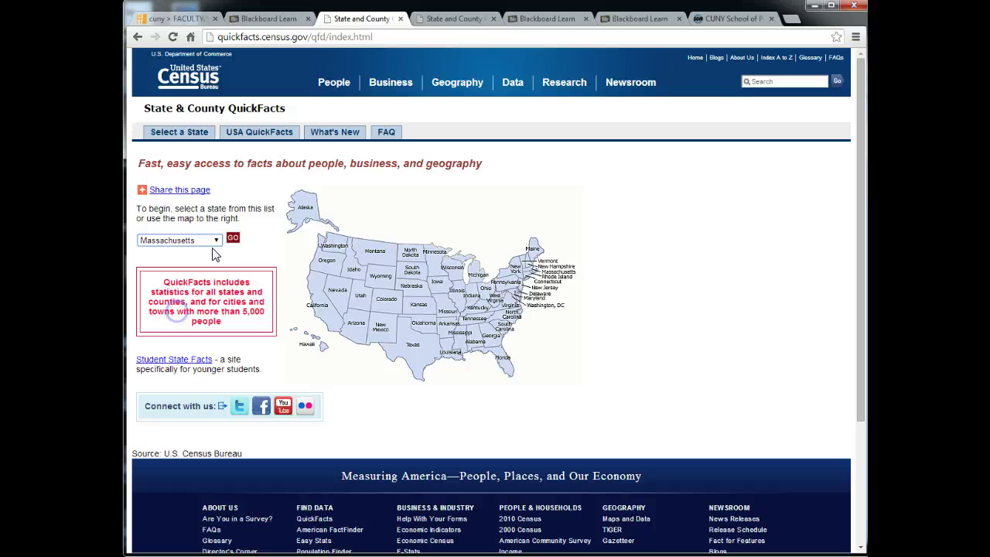
{"action": "left_click", "coordinate": [232, 238]}
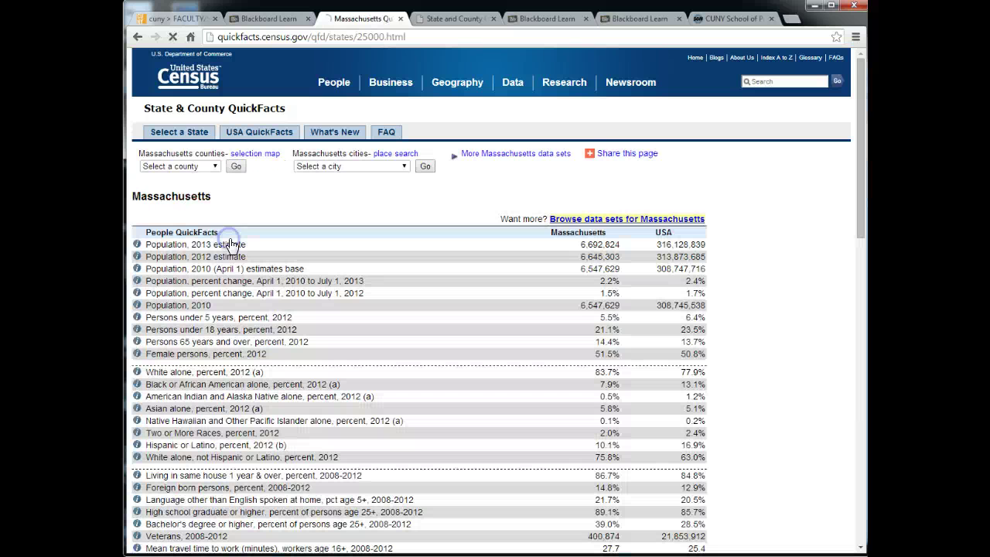
Choose Lowell (city) from the Massachusetts city list and load its QuickFacts
{"action": "left_click", "coordinate": [338, 168]}
{"action": "scroll", "coordinate": [346, 332], "scroll_direction": "down", "scroll_amount": 8}
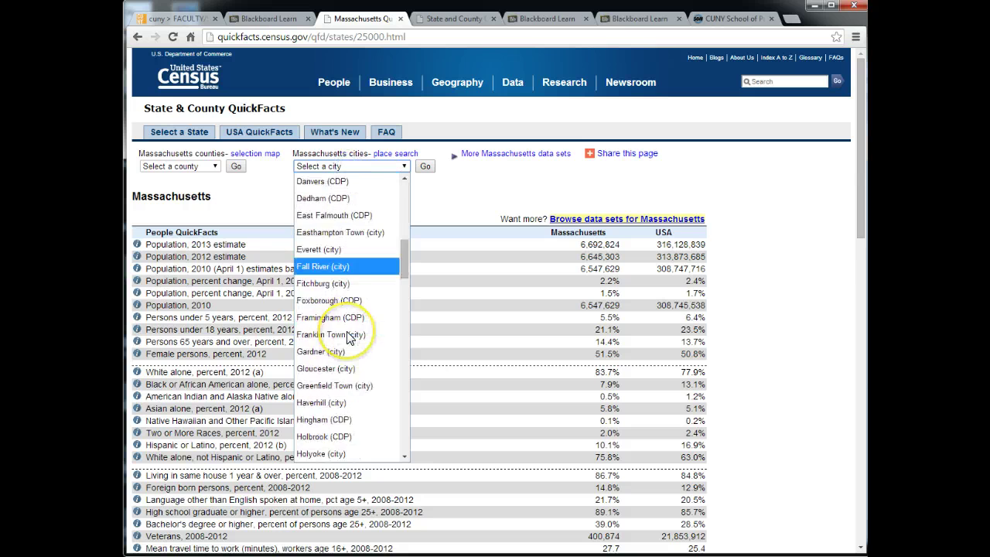
{"action": "scroll", "coordinate": [347, 338], "scroll_direction": "down", "scroll_amount": 6}
{"action": "left_click", "coordinate": [323, 283]}
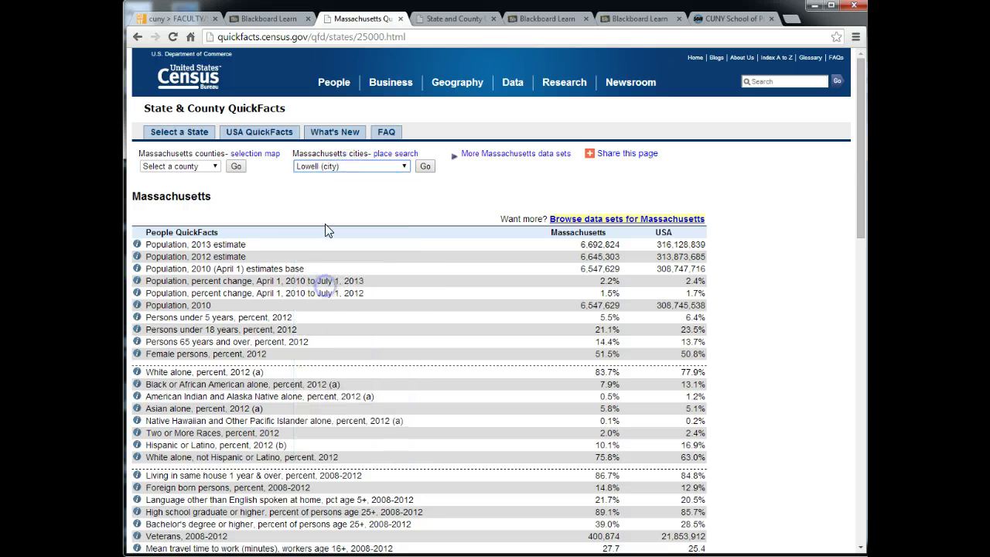
{"action": "left_click", "coordinate": [216, 167]}
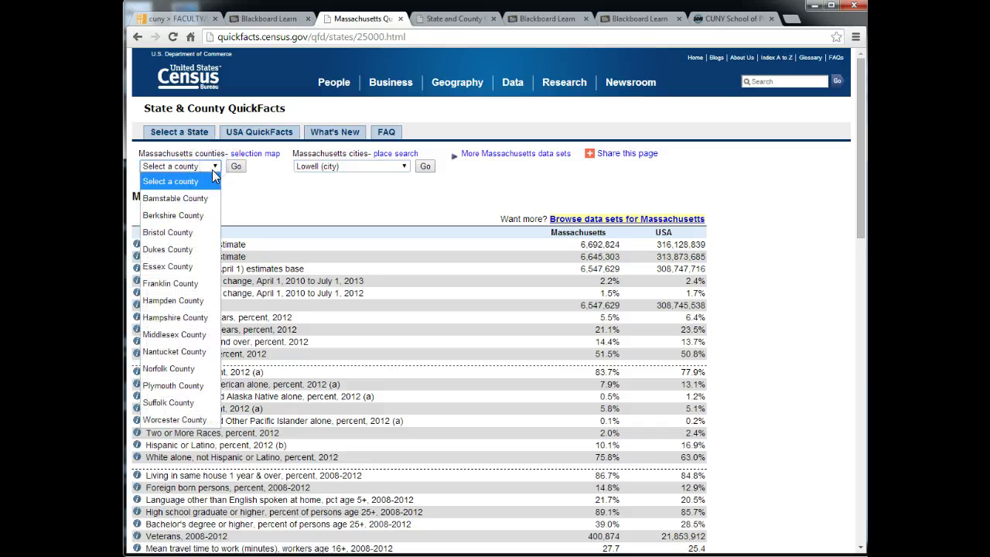
{"action": "left_click", "coordinate": [211, 170]}
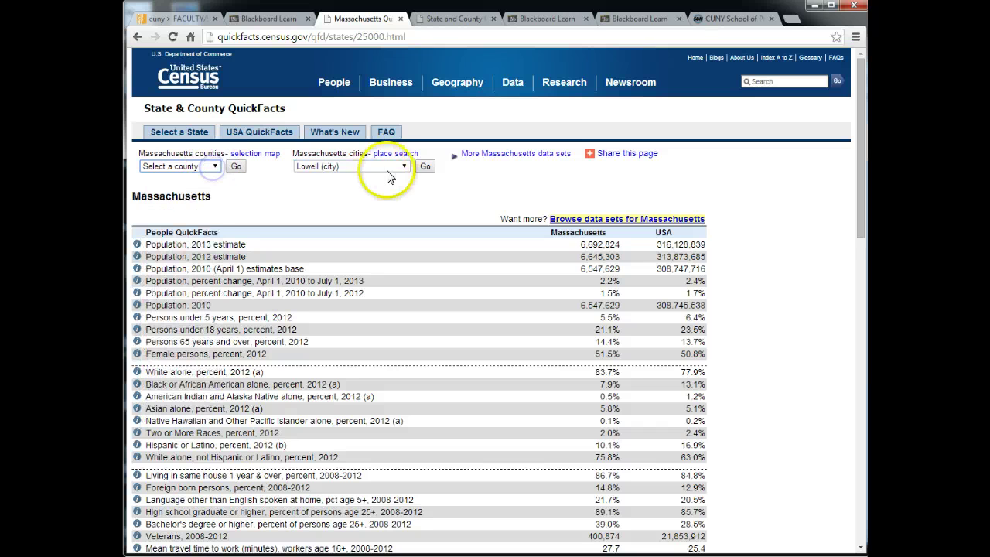
{"action": "left_click", "coordinate": [425, 169]}
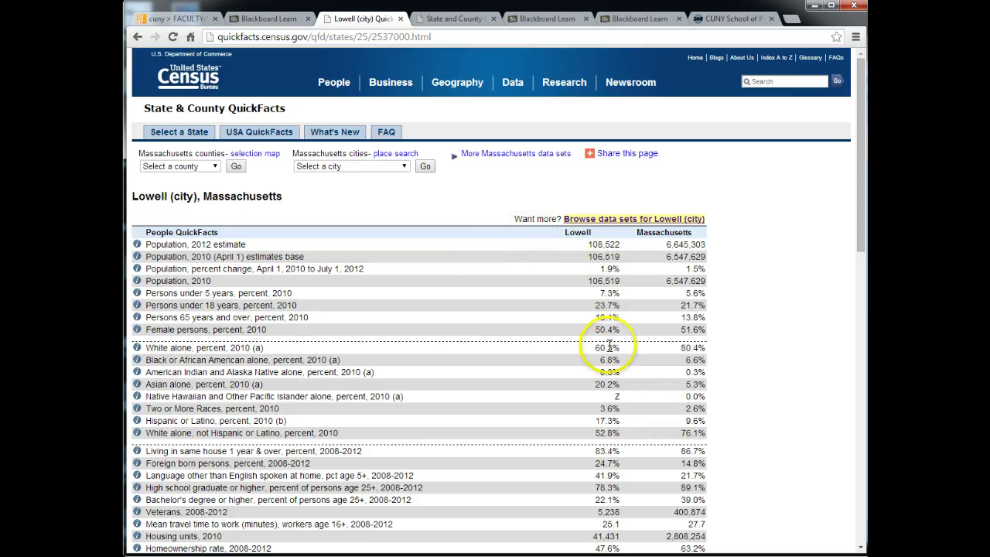
Browse Lowell's data sets and open the 2010 Census Demographic Profile
{"action": "left_click", "coordinate": [622, 220]}
{"action": "scroll", "coordinate": [466, 347], "scroll_direction": "down", "scroll_amount": 1}
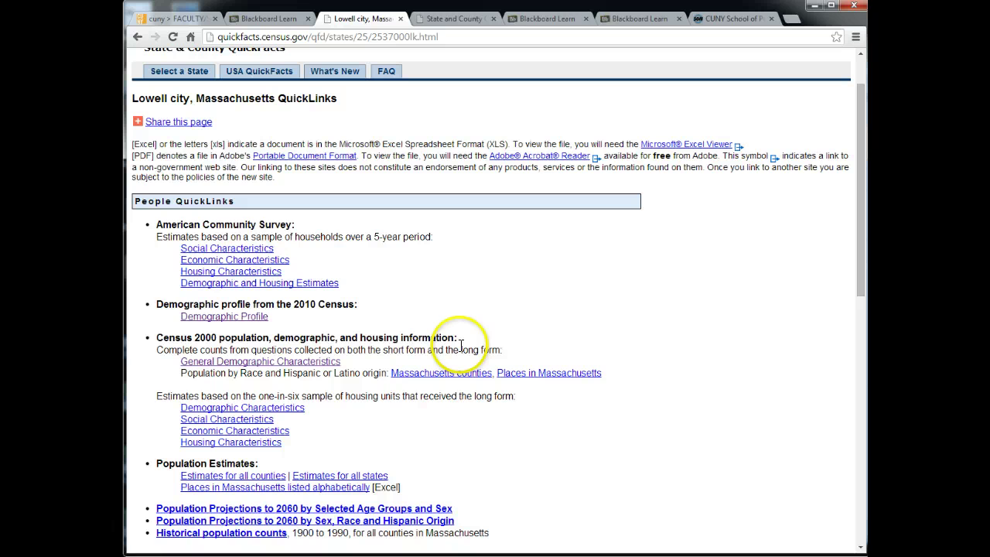
{"action": "left_click", "coordinate": [251, 319]}
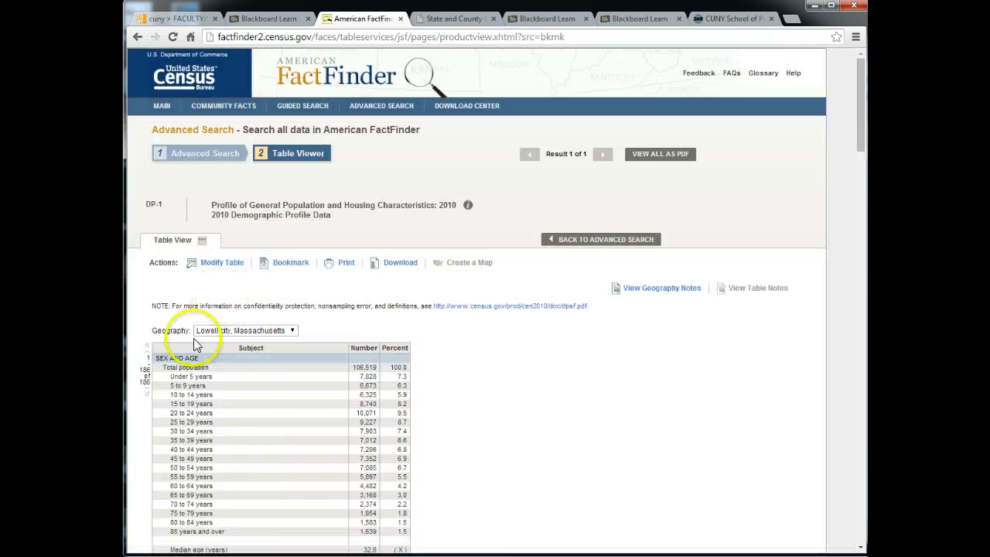
{"action": "scroll", "coordinate": [287, 385], "scroll_direction": "down", "scroll_amount": 4}
{"action": "scroll", "coordinate": [288, 384], "scroll_direction": "up", "scroll_amount": 5}
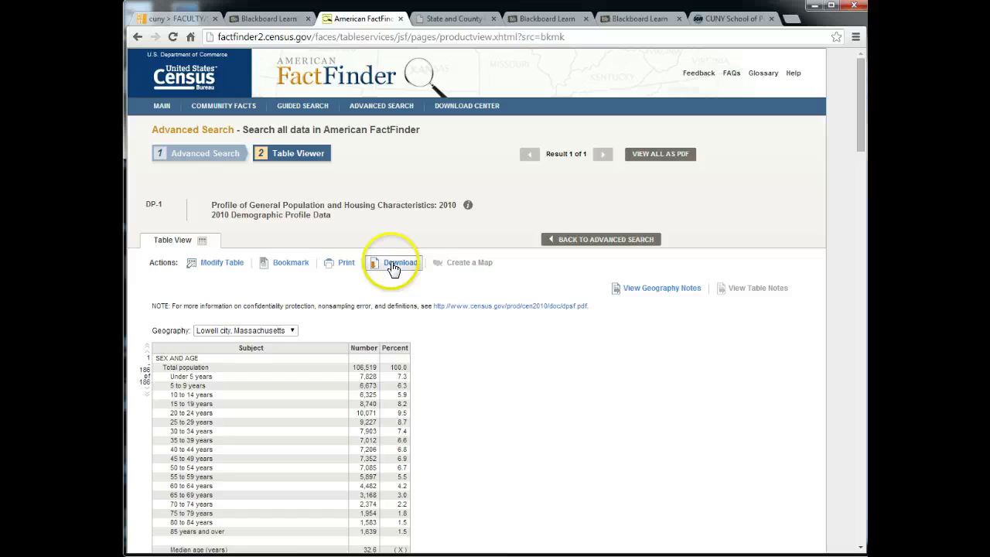
Download the 2010 profile table in Microsoft Excel (.xls) format
{"action": "left_click", "coordinate": [395, 265]}
{"action": "left_click", "coordinate": [369, 309]}
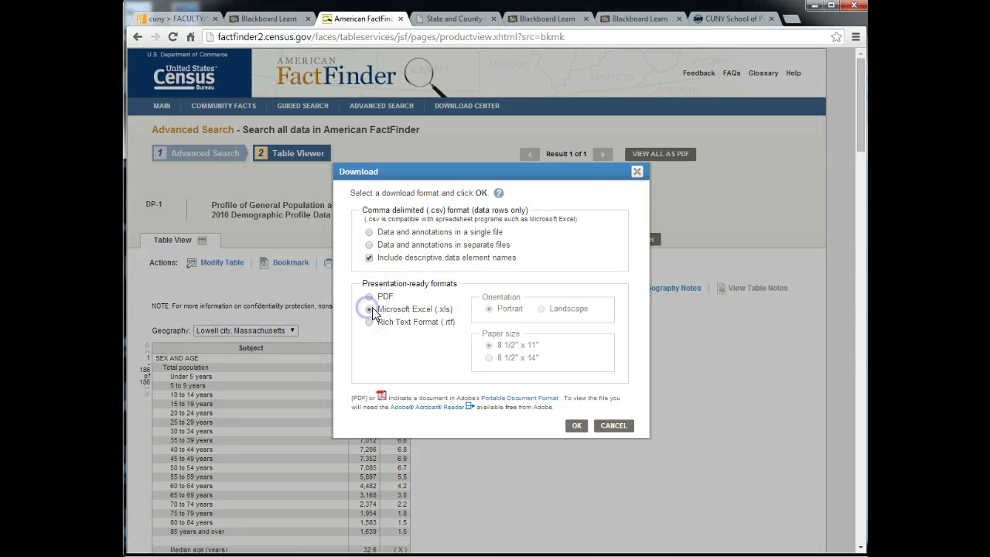
{"action": "left_click", "coordinate": [573, 425]}
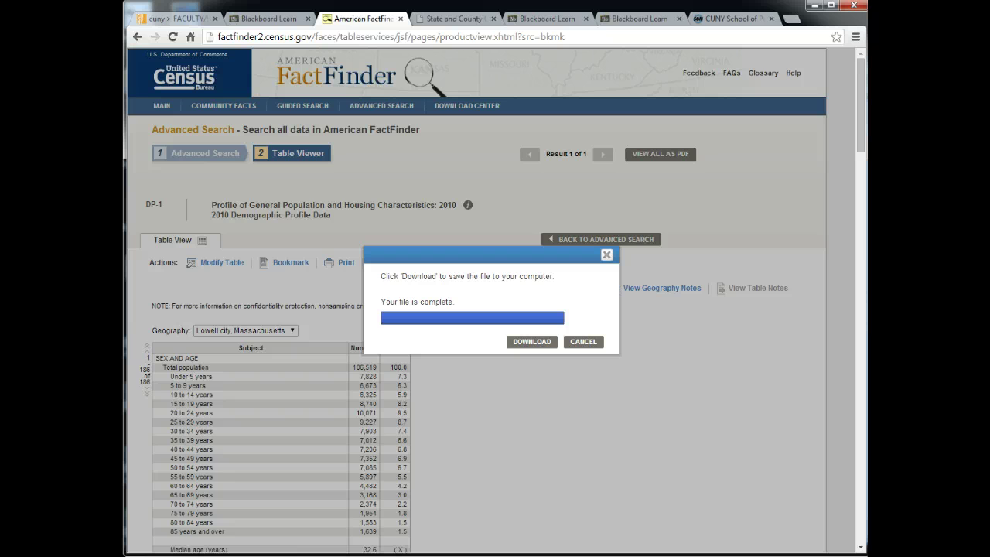
{"action": "left_click", "coordinate": [534, 342]}
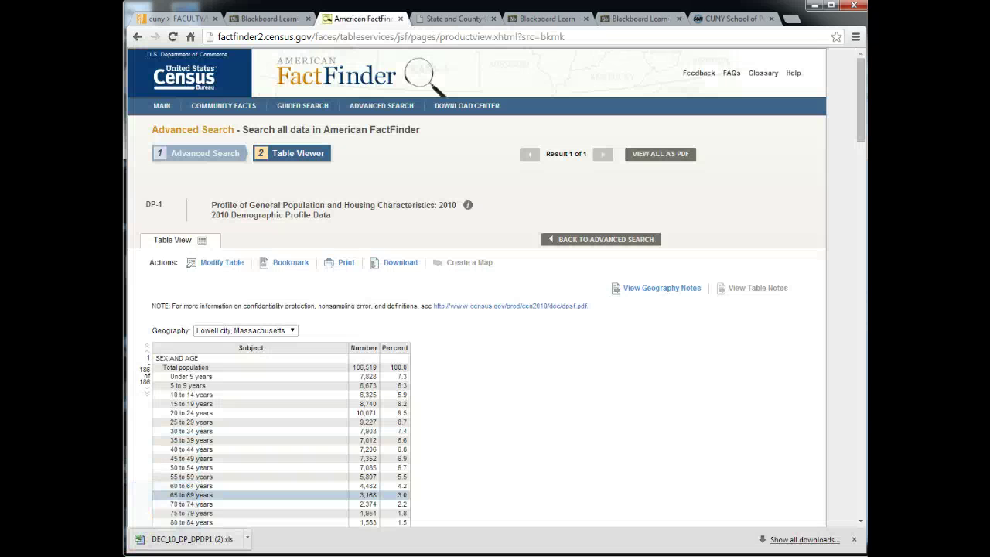
Open the downloaded 2010 profile in Excel, shift its window left, and return to the browser
{"action": "left_click", "coordinate": [188, 545]}
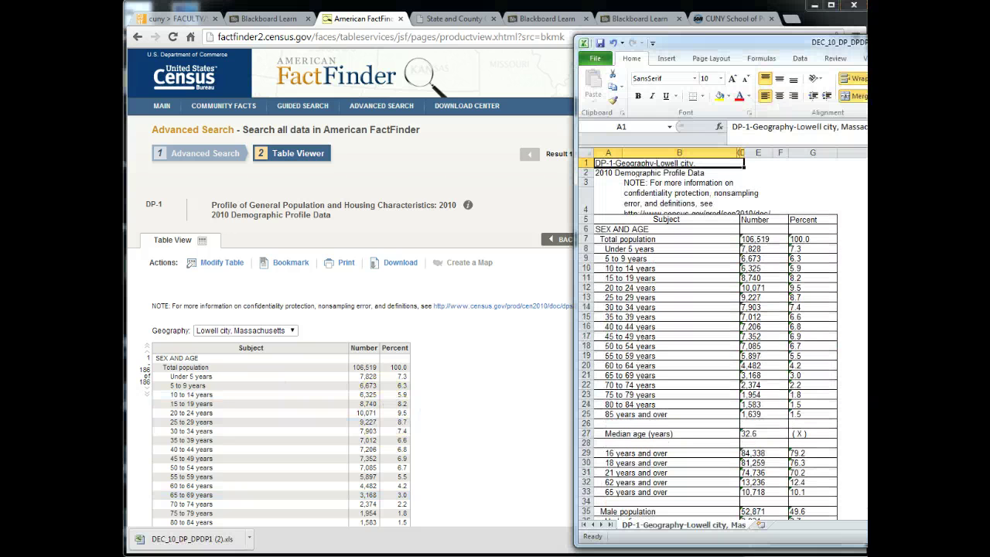
{"action": "left_click_drag", "start_coordinate": [706, 44], "coordinate": [343, 36]}
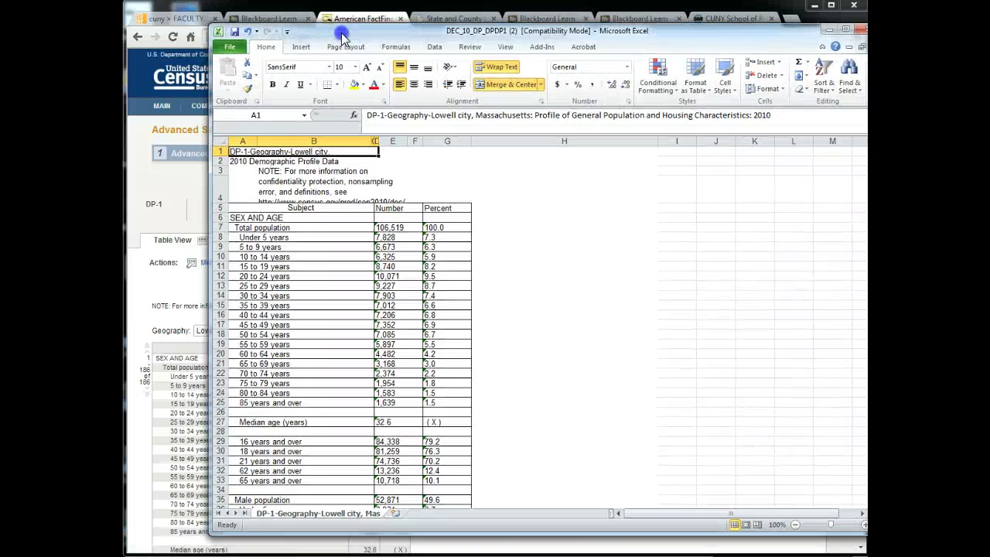
{"action": "left_click", "coordinate": [130, 495]}
Go back and open the Census 2000 General Demographic Characteristics table for Lowell
{"action": "left_click", "coordinate": [137, 36]}
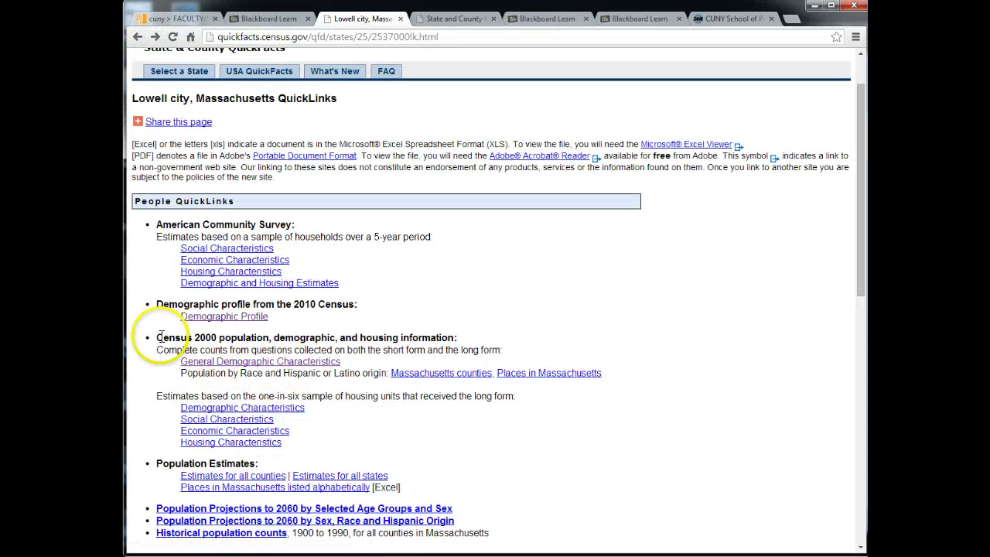
{"action": "left_click_drag", "start_coordinate": [149, 337], "coordinate": [232, 337]}
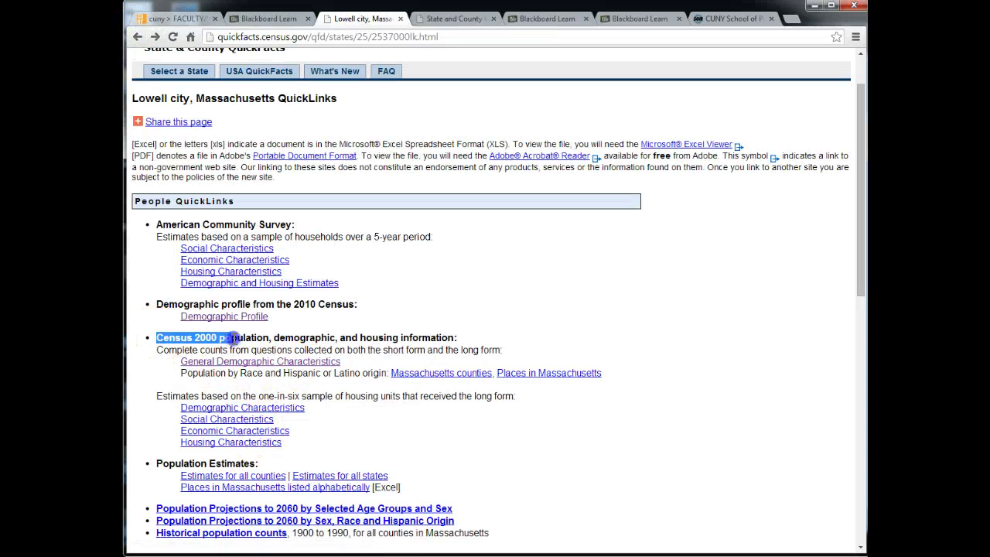
{"action": "left_click", "coordinate": [258, 365]}
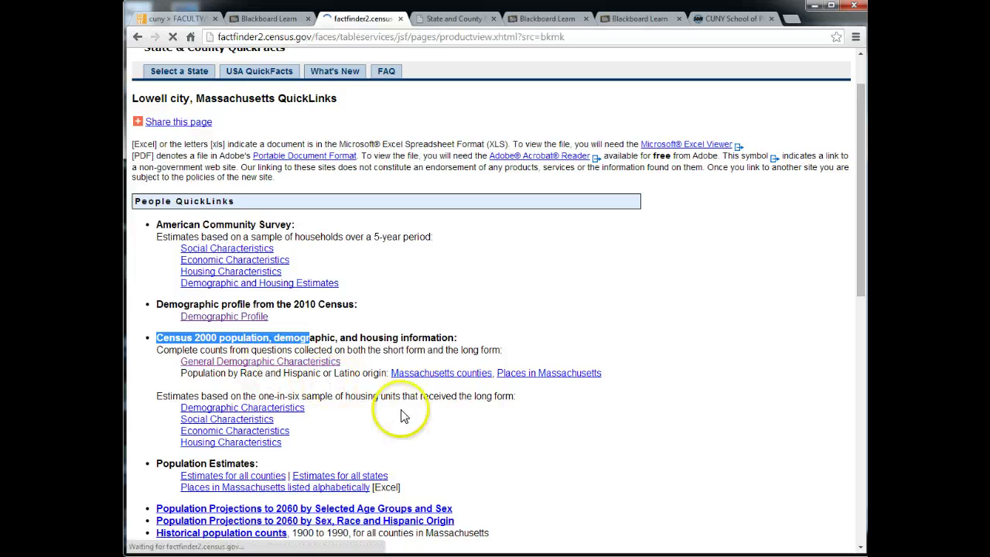
{"action": "scroll", "coordinate": [397, 333], "scroll_direction": "down", "scroll_amount": 5}
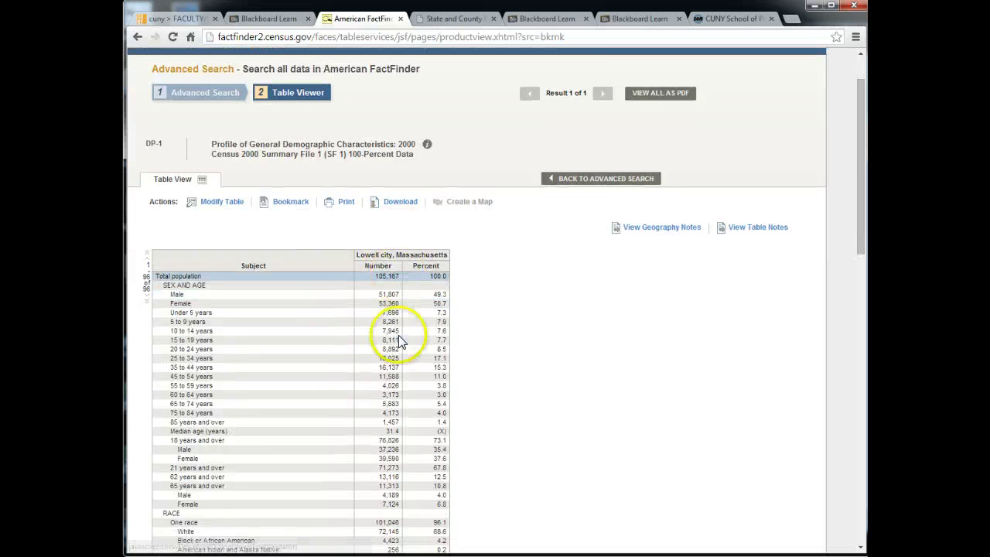
{"action": "scroll", "coordinate": [397, 340], "scroll_direction": "up", "scroll_amount": 5}
Download the 2000 table as Microsoft Excel (.xls) and open the file
{"action": "left_click", "coordinate": [408, 263]}
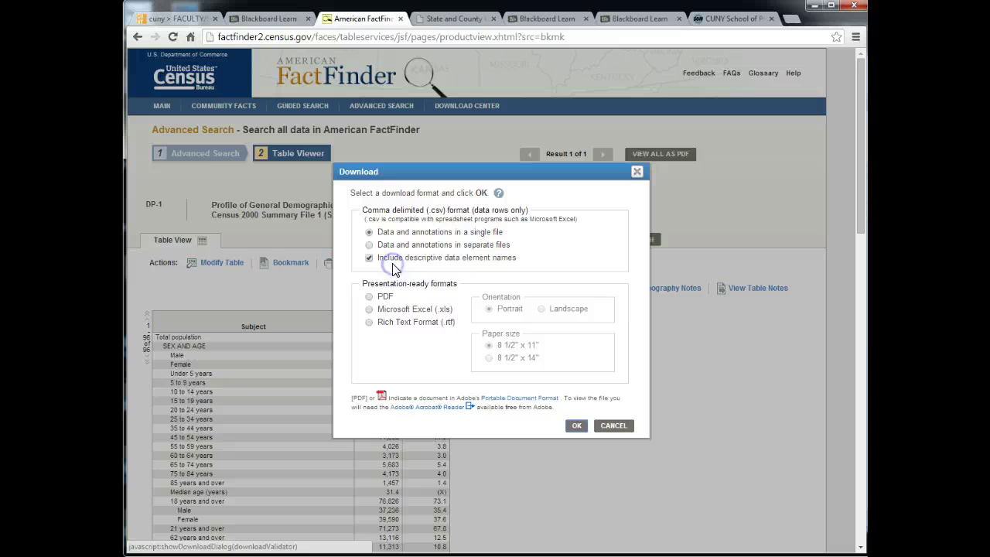
{"action": "left_click", "coordinate": [369, 310]}
{"action": "left_click", "coordinate": [576, 427]}
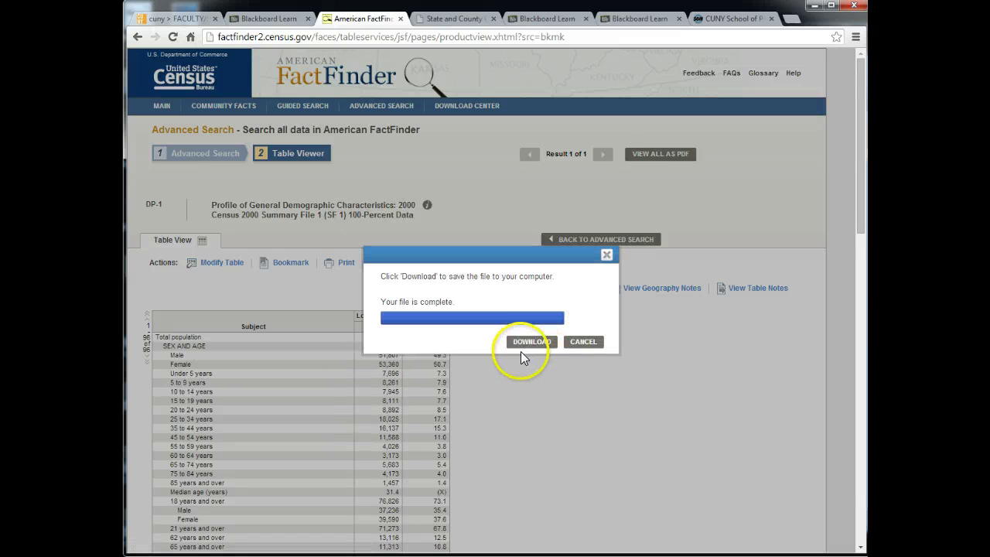
{"action": "left_click", "coordinate": [530, 342]}
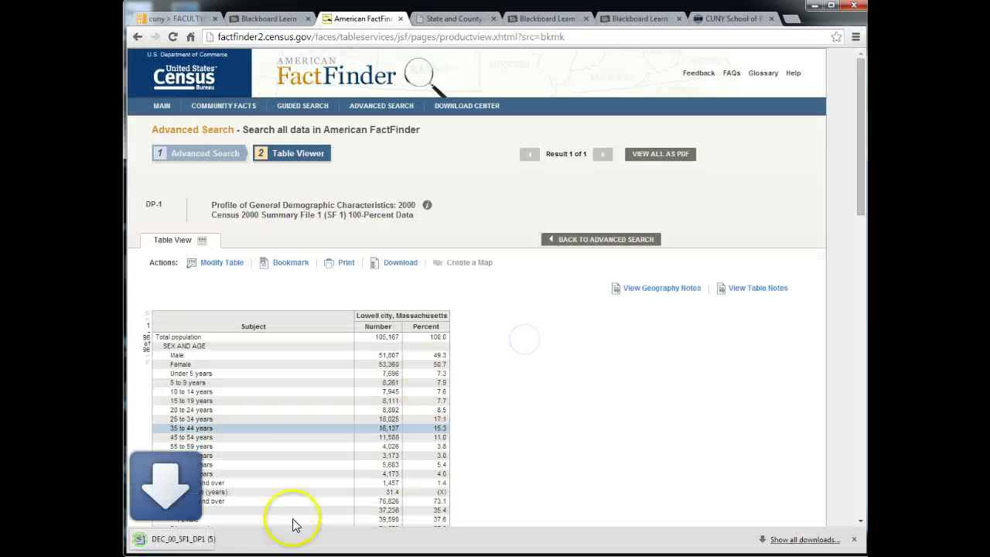
{"action": "left_click", "coordinate": [171, 541]}
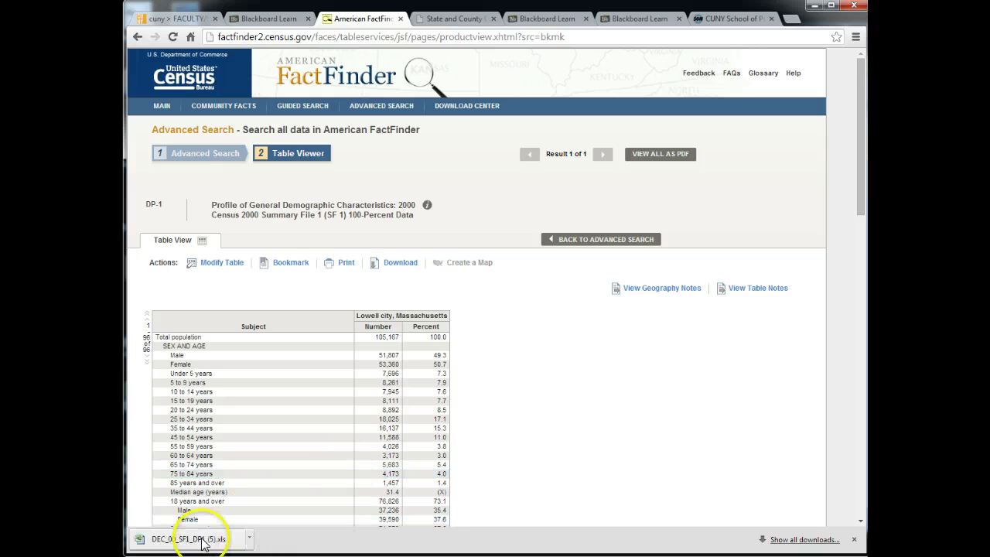
Enable editing on the 2000 profile workbook, reposition its window, and begin renaming DP-1
{"action": "left_click", "coordinate": [198, 539]}
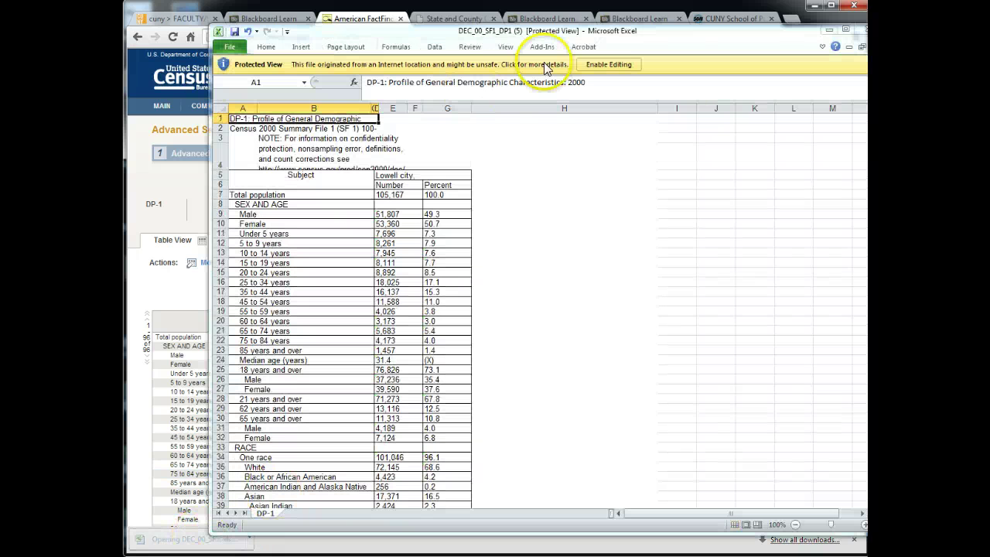
{"action": "left_click", "coordinate": [609, 65]}
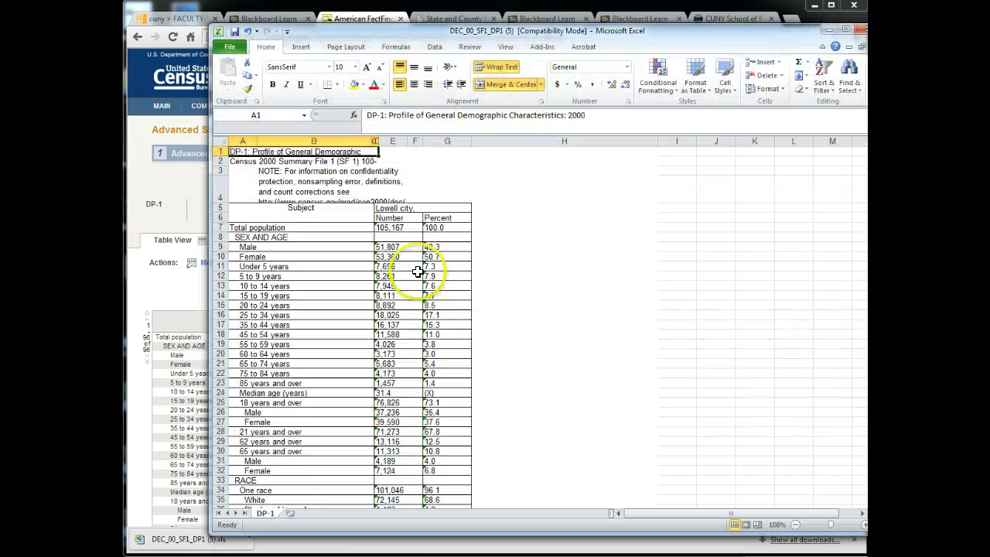
{"action": "double_click", "coordinate": [624, 28]}
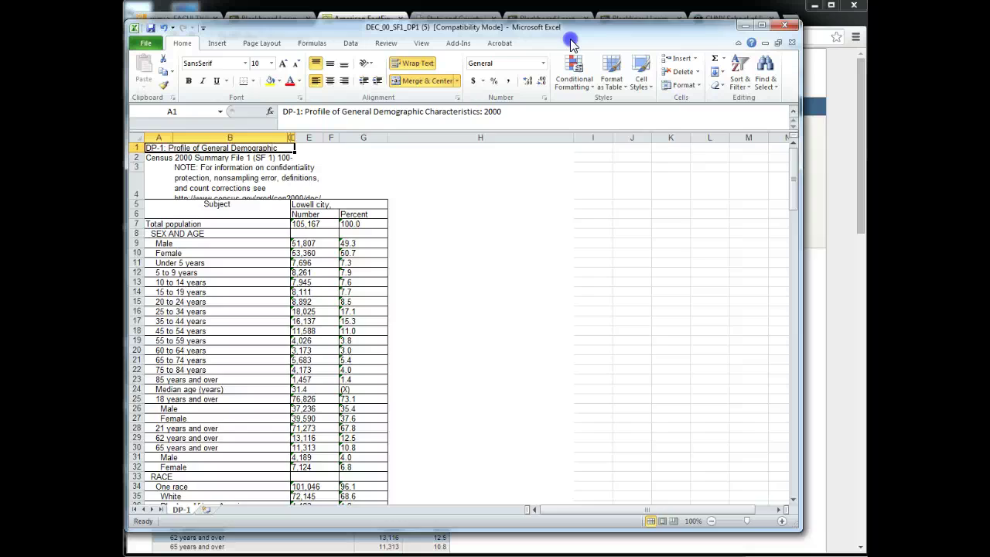
{"action": "left_click_drag", "start_coordinate": [625, 19], "coordinate": [593, 42]}
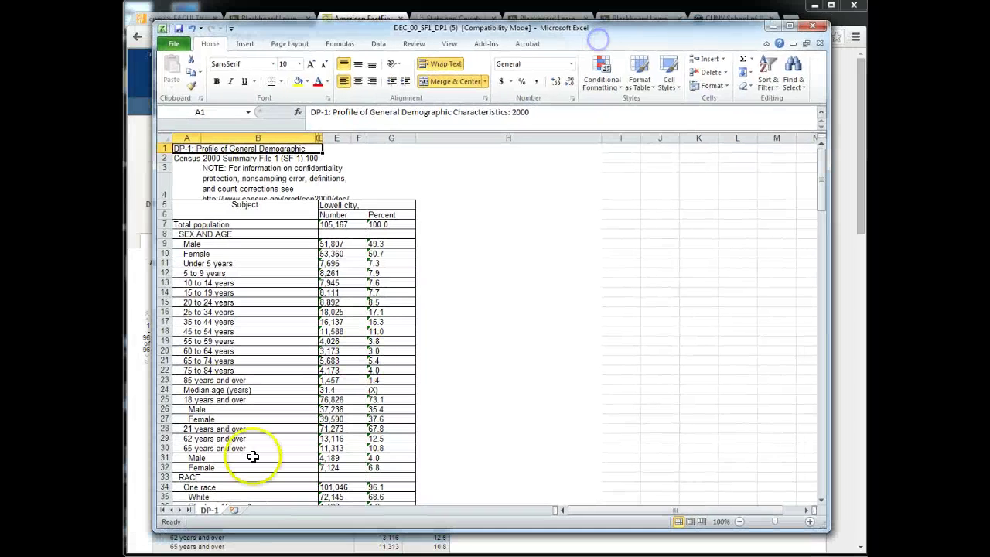
{"action": "double_click", "coordinate": [209, 511]}
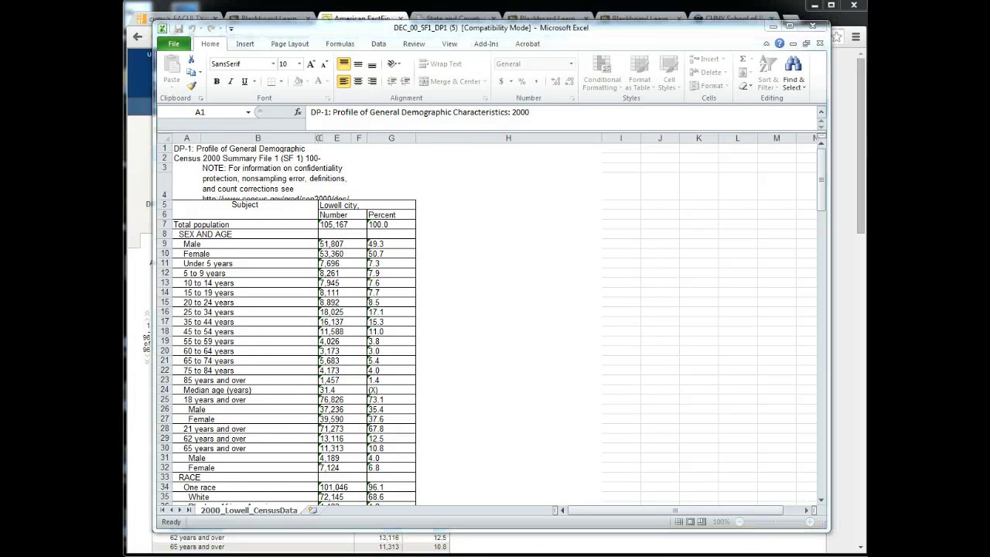
Rename the 2010 workbook's sheet to 2010_Lowell_CensusData
{"action": "left_click", "coordinate": [499, 545]}
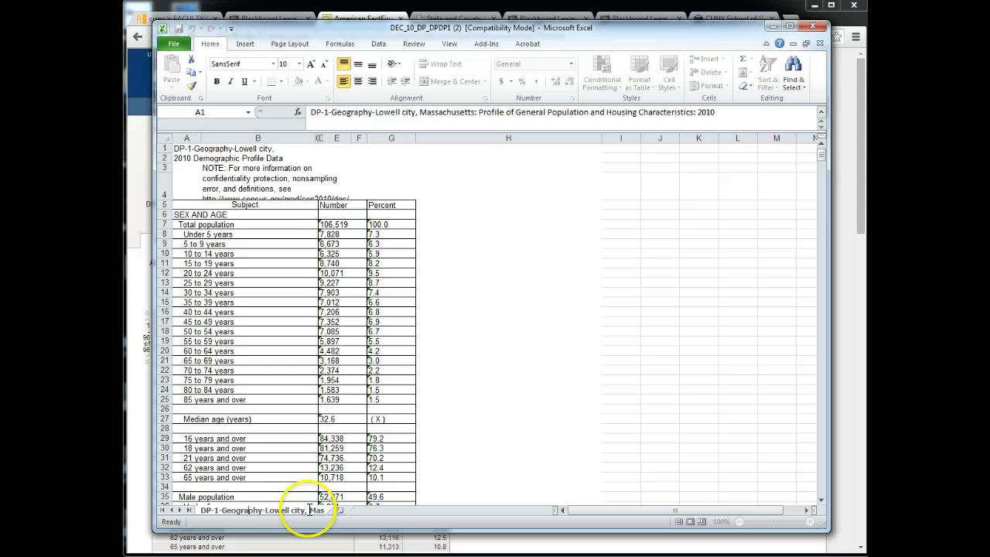
{"action": "double_click", "coordinate": [282, 510]}
{"action": "type", "text": "susData"}
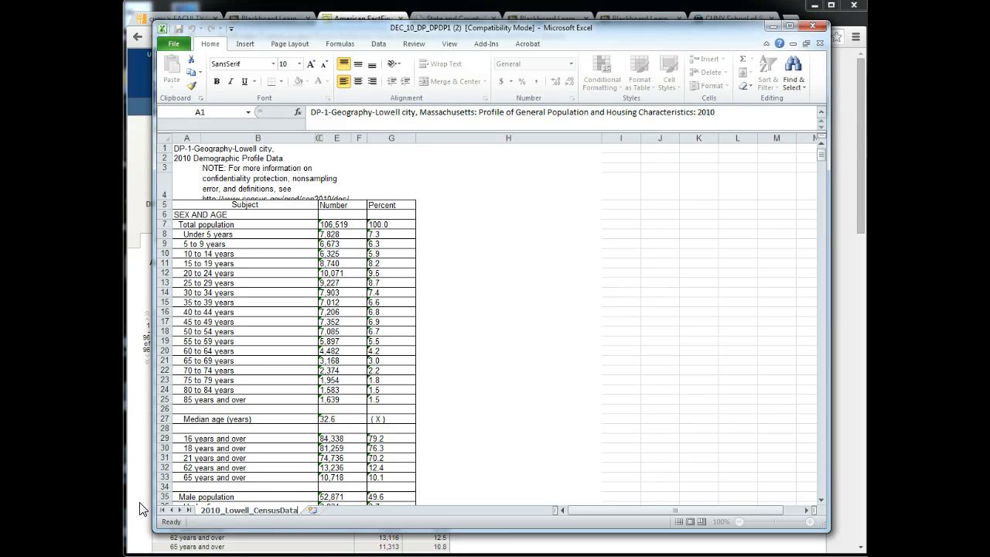
Select the Median age (years) label, then bring the DEC_00_SF1_DP1 (5) workbook forward
{"action": "left_click", "coordinate": [212, 418]}
{"action": "mouse_move", "coordinate": [281, 541]}
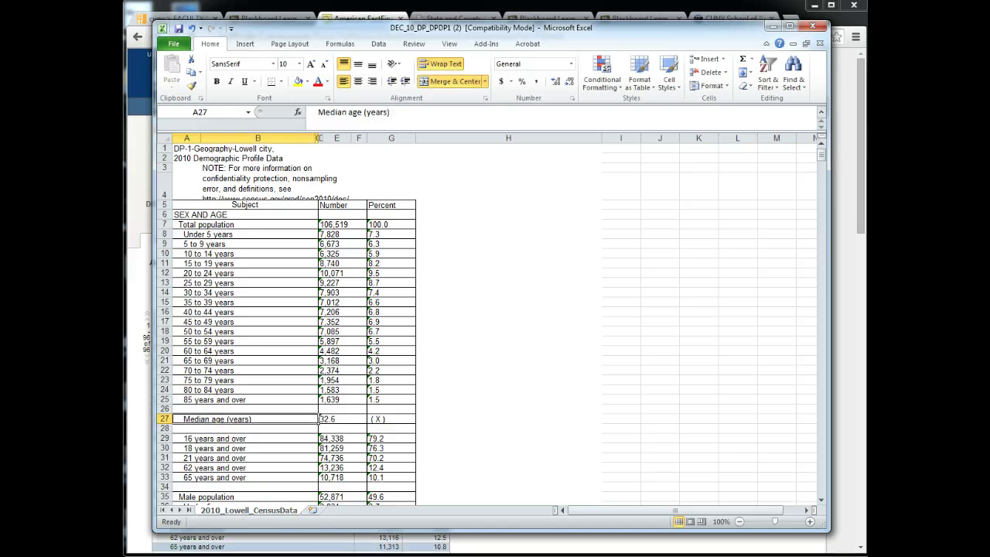
{"action": "left_click", "coordinate": [592, 542]}
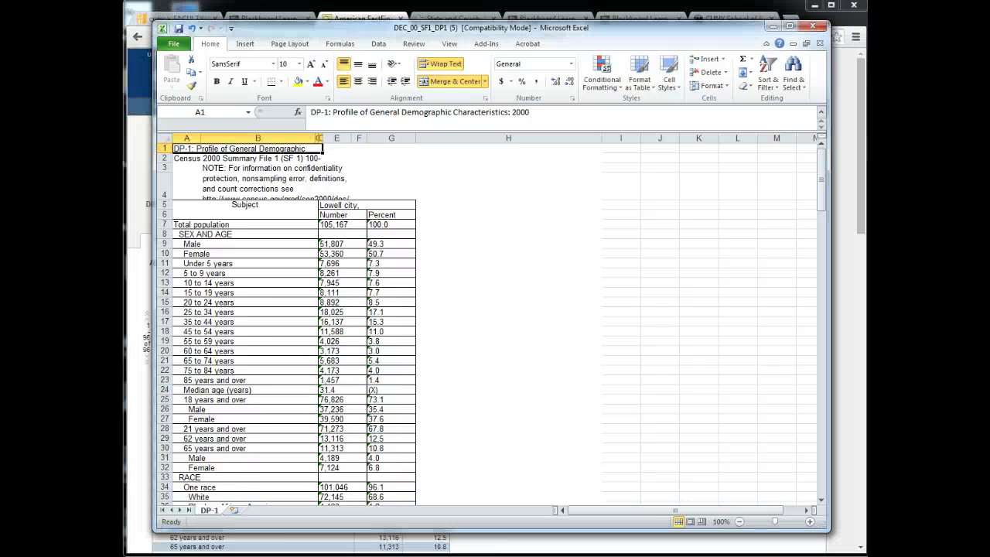
Close DEC_00_SF1_DP1 (5) and quickfacts (2) without saving changes
{"action": "left_click", "coordinate": [820, 43]}
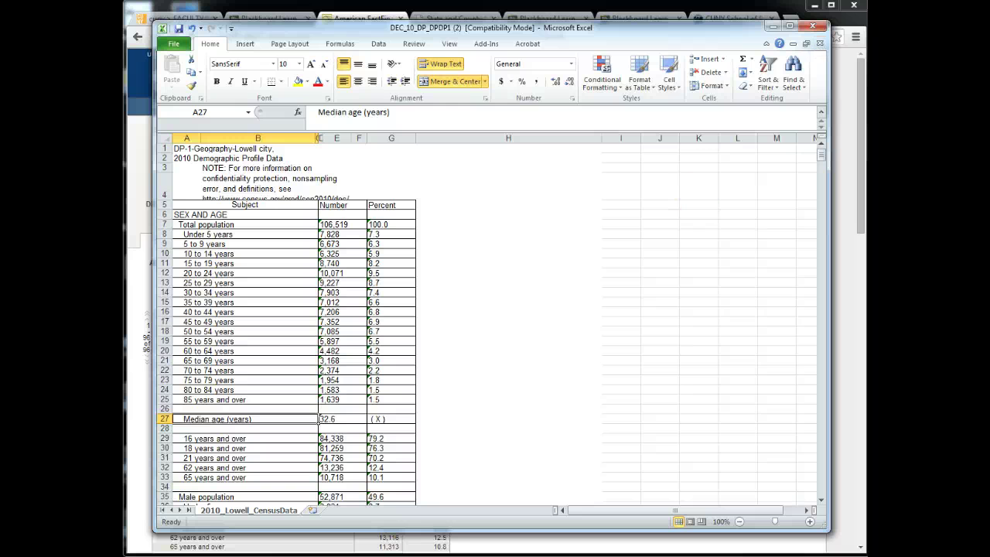
{"action": "left_click", "coordinate": [422, 539]}
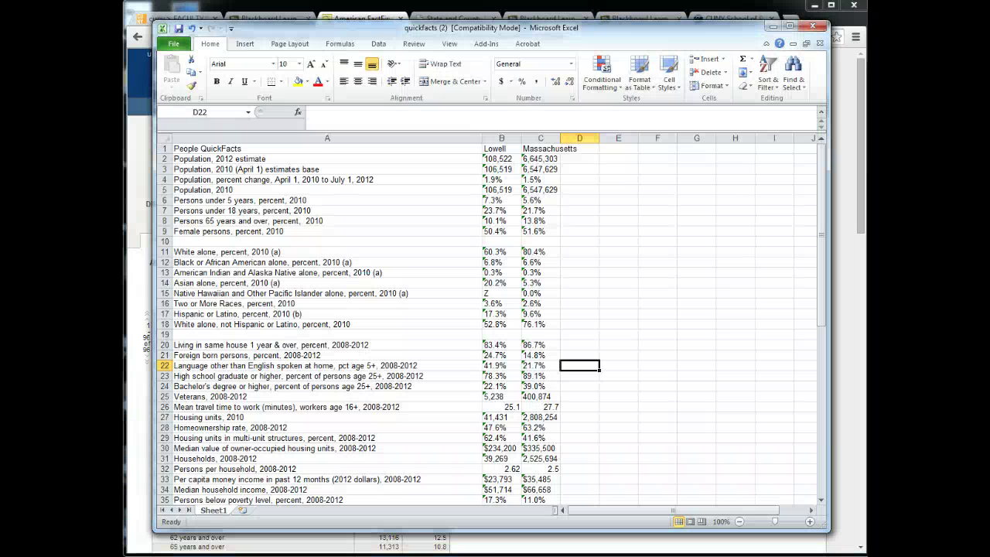
{"action": "left_click", "coordinate": [812, 25]}
{"action": "left_click", "coordinate": [697, 335]}
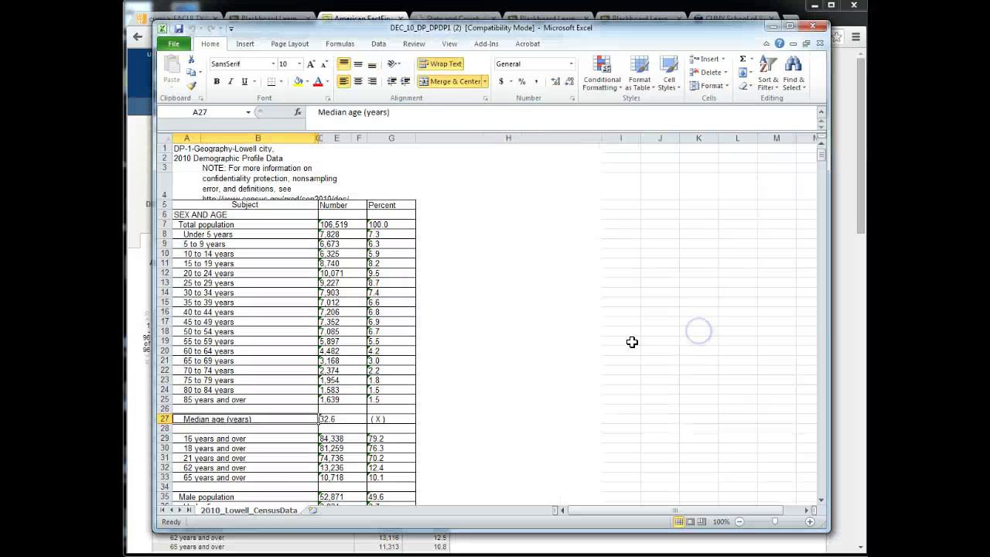
Rename the DEC_00_SF1_DP1 (4) workbook's DP-1 sheet to 2000_Lowell_CensusData
{"action": "left_click", "coordinate": [247, 539]}
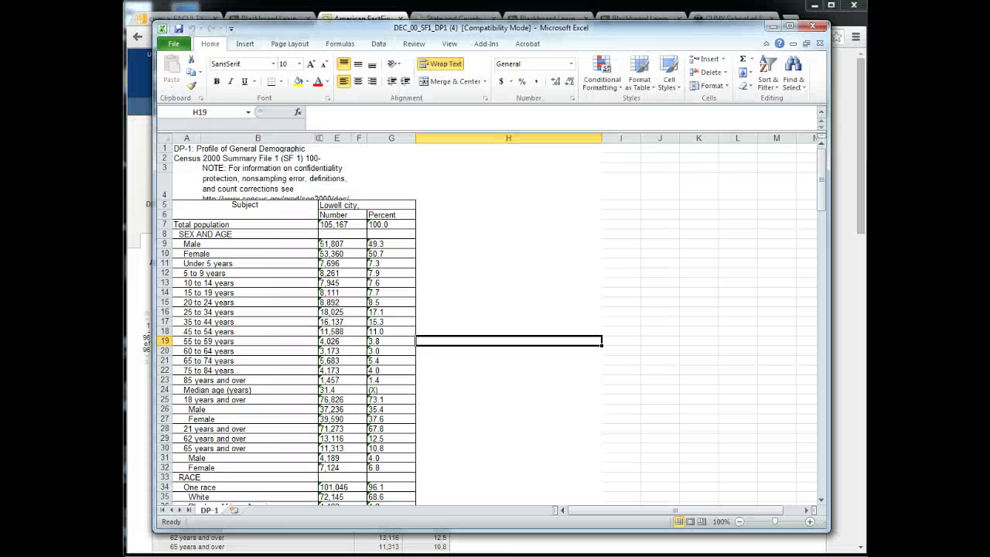
{"action": "double_click", "coordinate": [207, 511]}
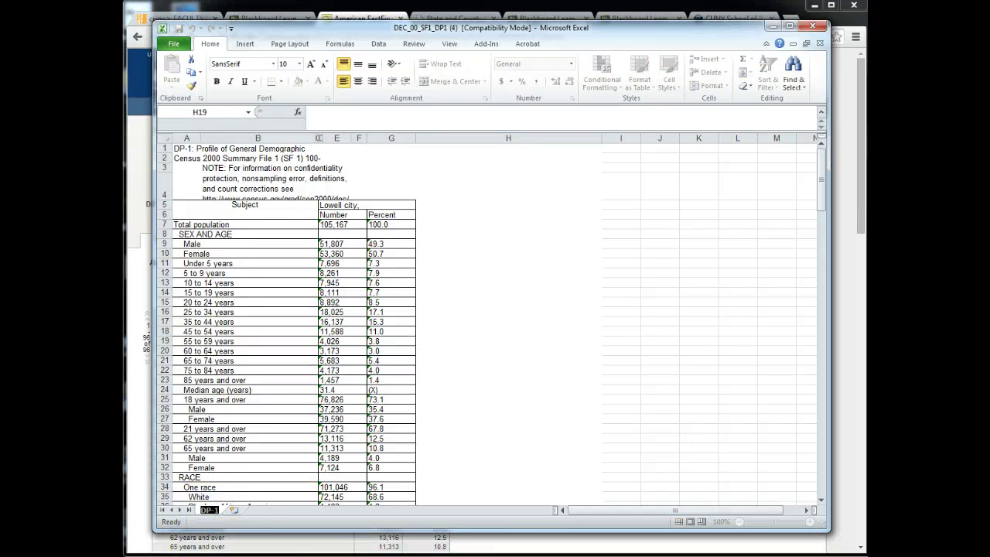
{"action": "type", "text": "2000_Lowell_CensusData"}
{"action": "left_click", "coordinate": [242, 513]}
Move 2000_Lowell_CensusData into DEC_10_DP_DPDP1 (2), before 2010_Lowell_CensusData
{"action": "right_click", "coordinate": [239, 516]}
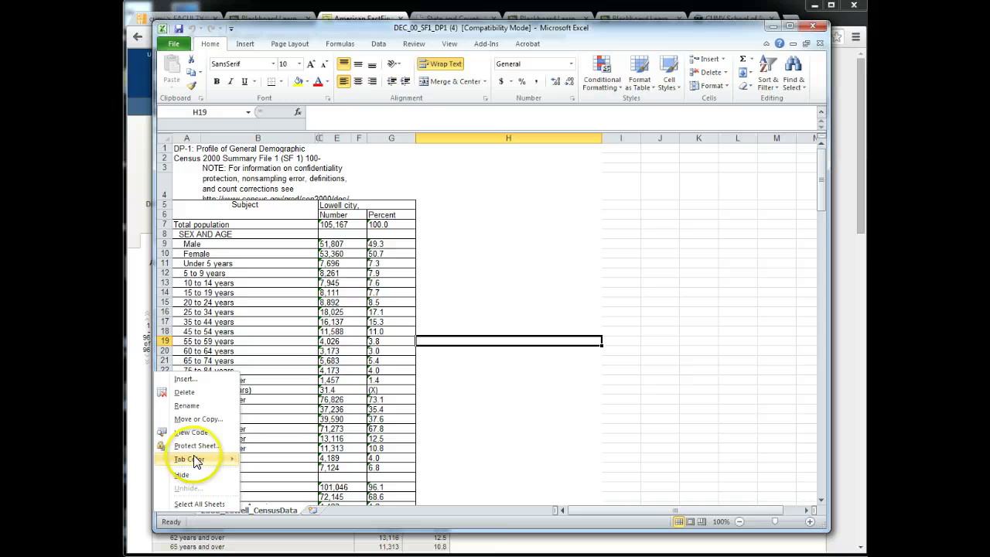
{"action": "left_click", "coordinate": [199, 420]}
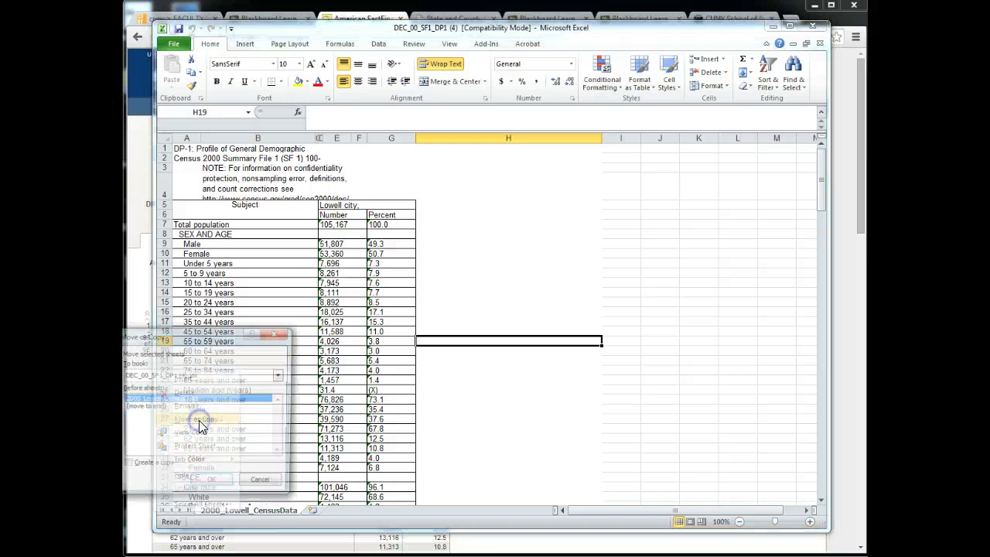
{"action": "left_click", "coordinate": [189, 376]}
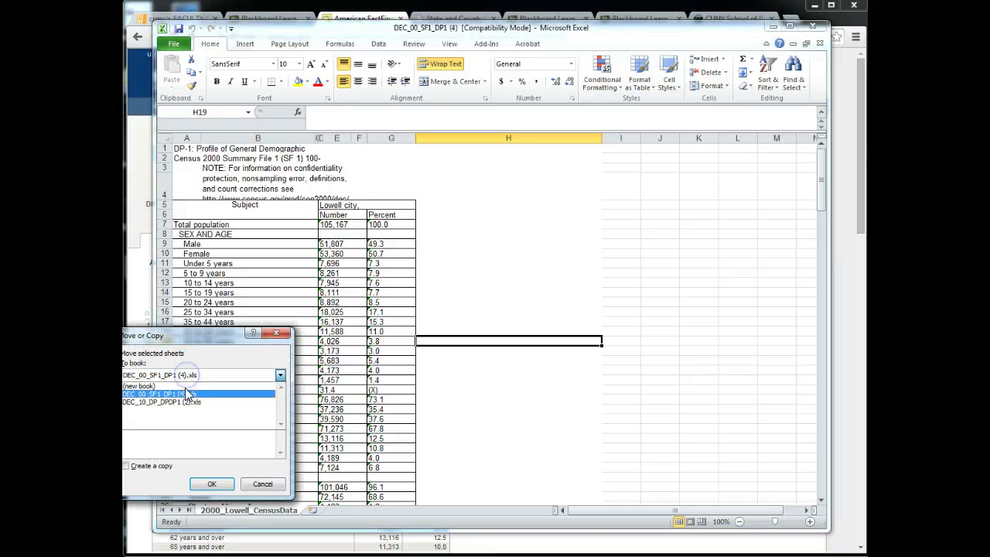
{"action": "left_click", "coordinate": [186, 402]}
{"action": "left_click", "coordinate": [152, 398]}
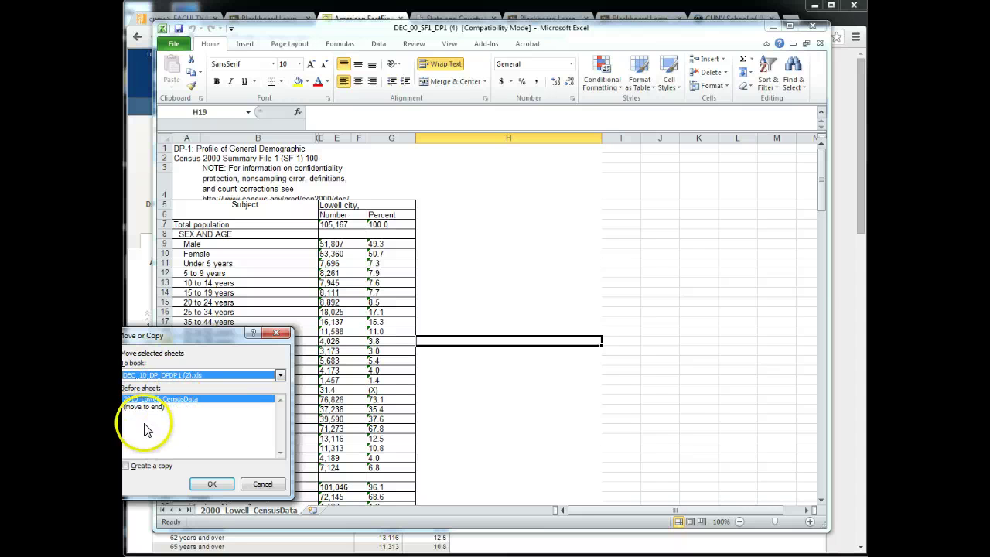
{"action": "left_click", "coordinate": [206, 485]}
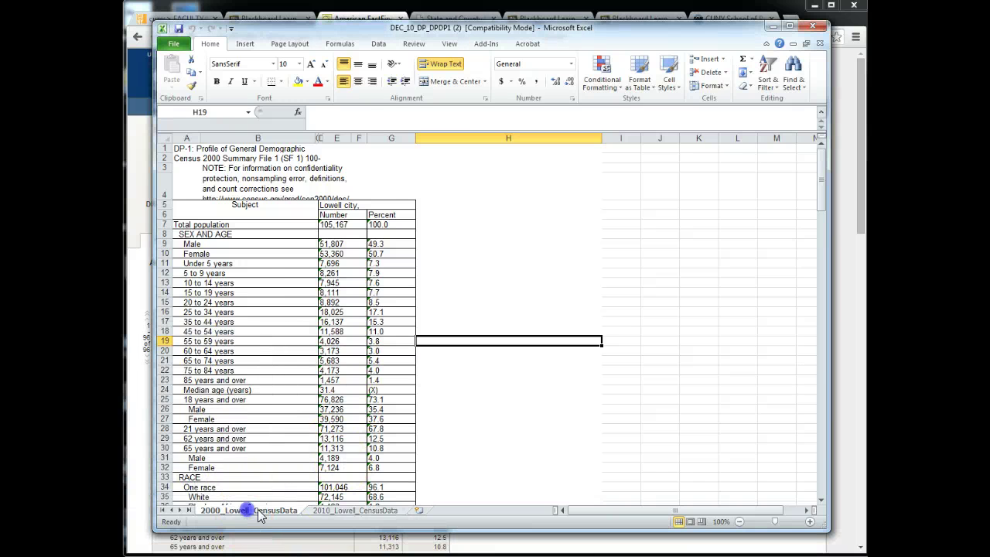
Switch between the 2000 and 2010 census sheets to confirm both are present
{"action": "left_click", "coordinate": [364, 511]}
{"action": "left_click", "coordinate": [267, 511]}
{"action": "left_click", "coordinate": [352, 510]}
{"action": "left_click", "coordinate": [259, 510]}
Set Save As to the Desktop, named Lowell Census Data Signature Assignment, as Excel Workbook
{"action": "left_click", "coordinate": [169, 48]}
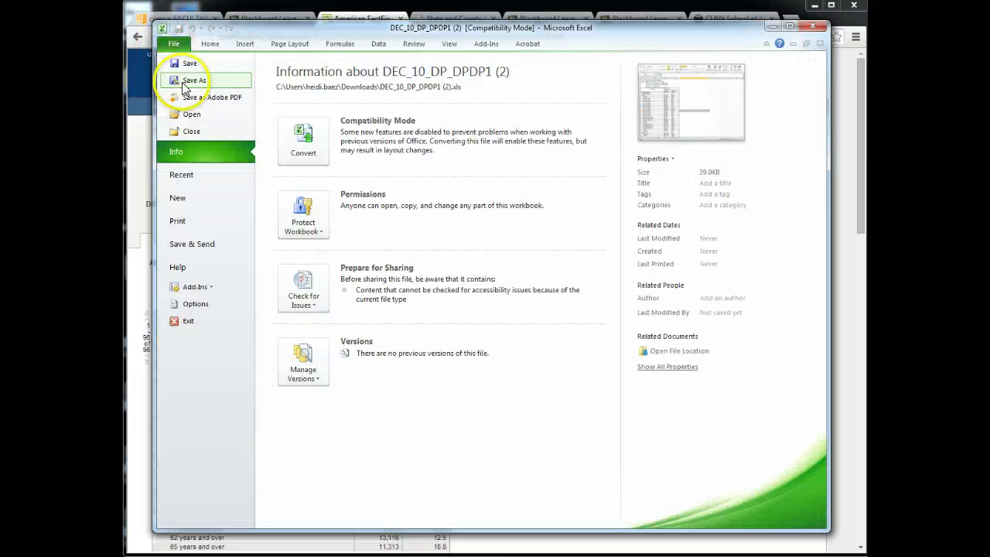
{"action": "left_click", "coordinate": [173, 44]}
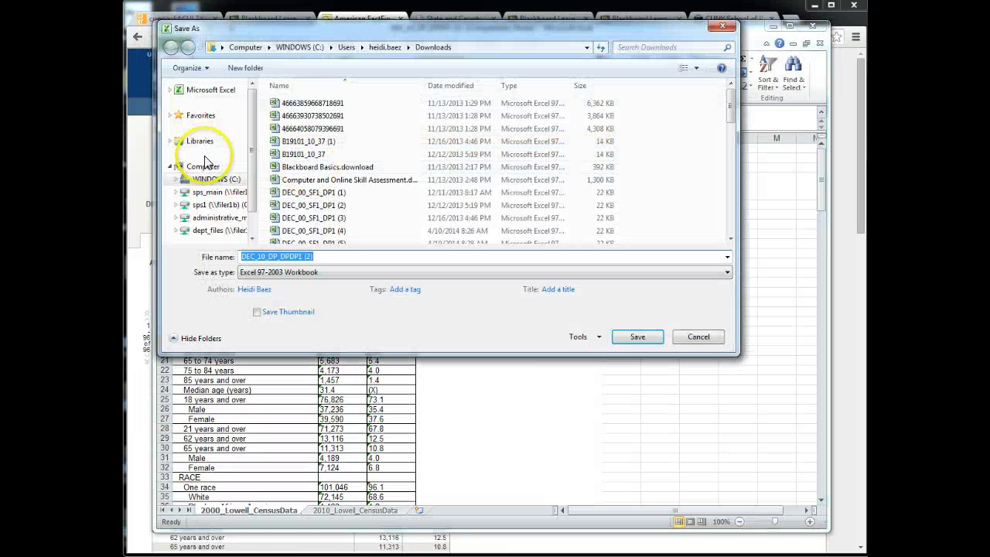
{"action": "left_click", "coordinate": [190, 122]}
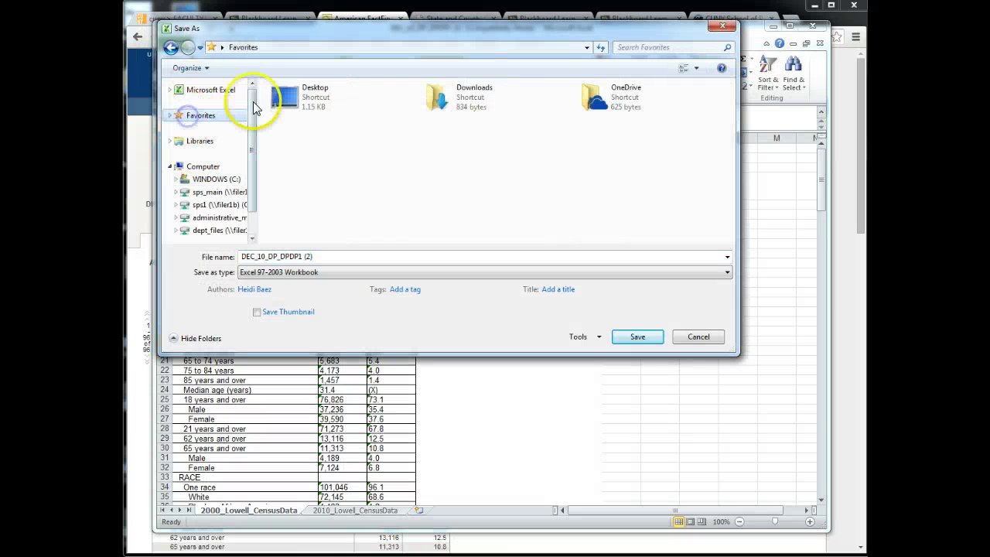
{"action": "double_click", "coordinate": [310, 103]}
{"action": "double_click", "coordinate": [366, 258]}
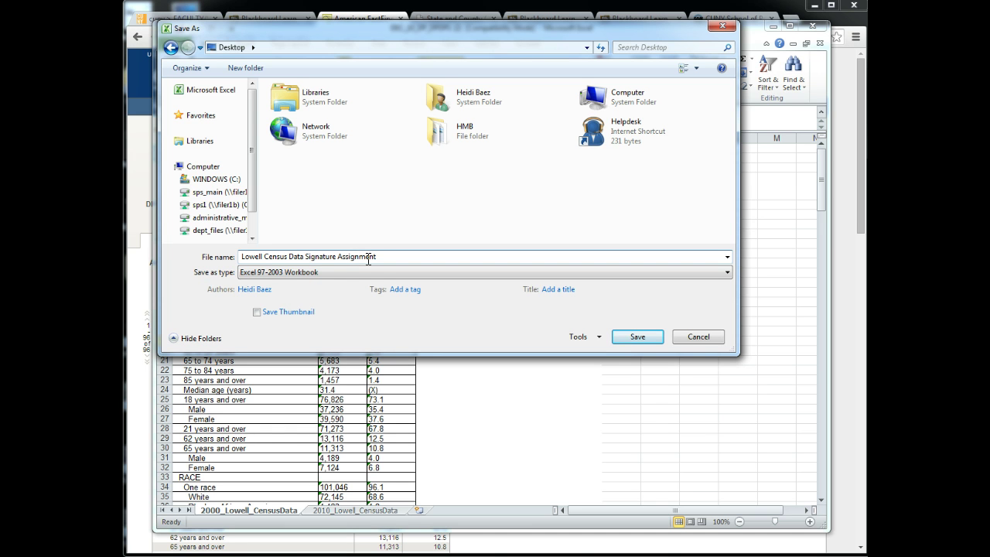
{"action": "left_click", "coordinate": [324, 276]}
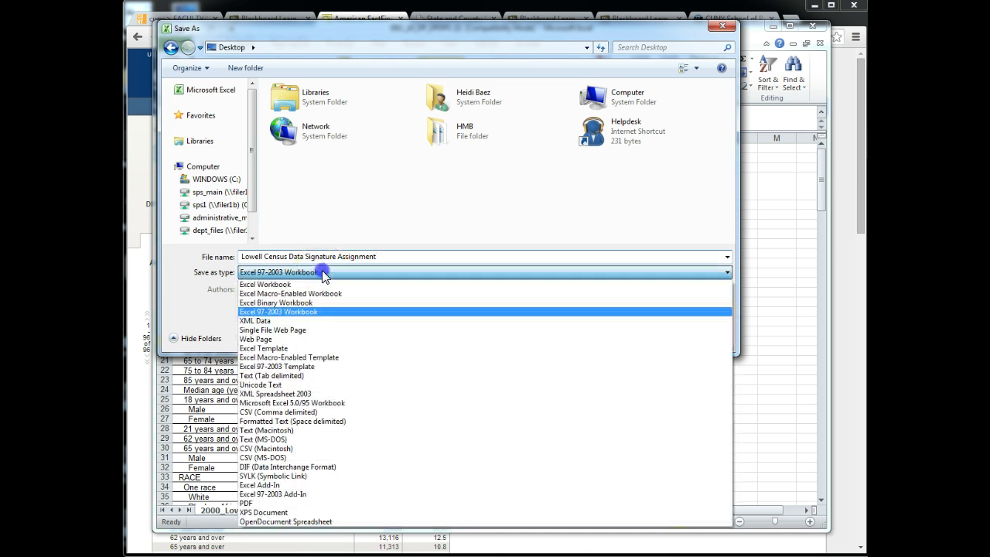
{"action": "left_click", "coordinate": [304, 283]}
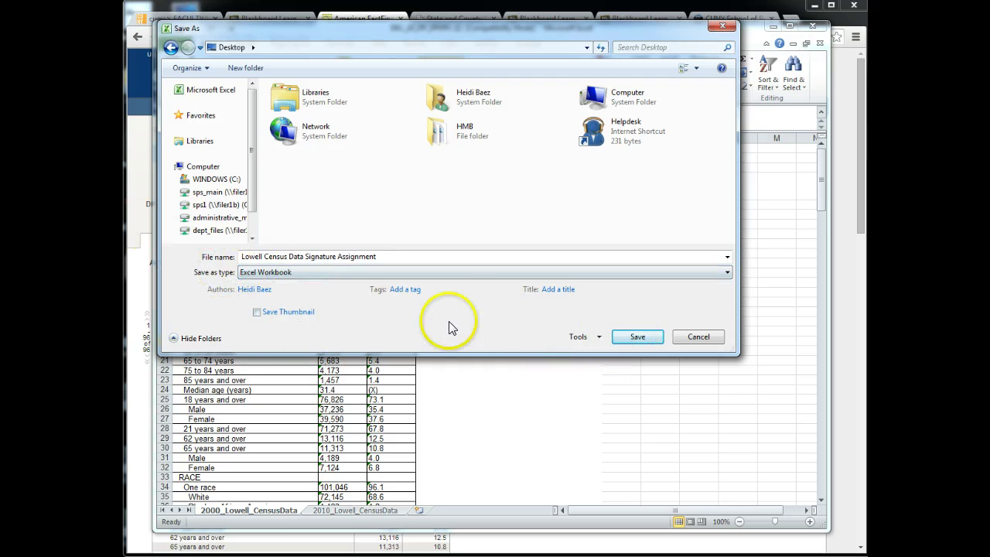
Save the workbook and review the 2000 data down to the RACE heading in A33
{"action": "left_click", "coordinate": [626, 335]}
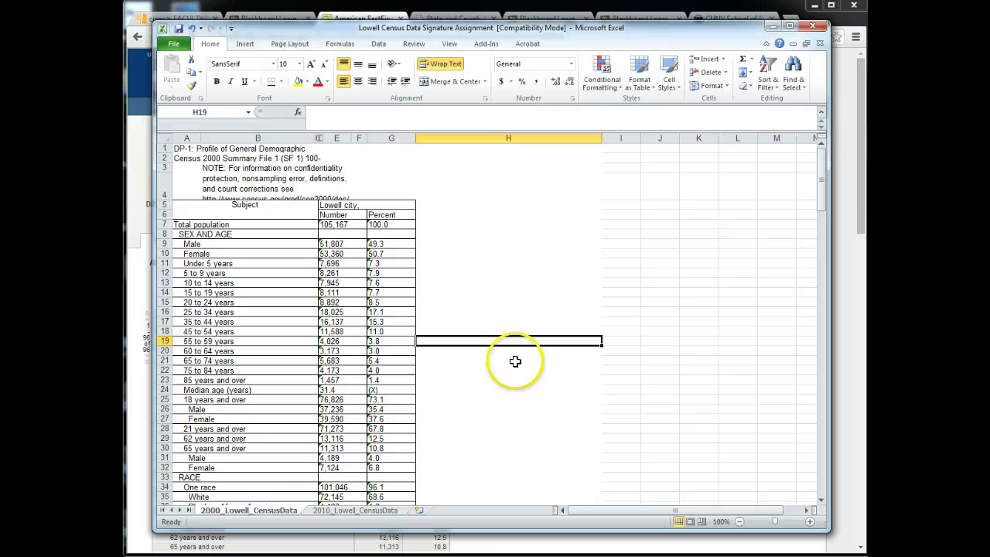
{"action": "left_click", "coordinate": [298, 262]}
{"action": "scroll", "coordinate": [263, 305], "scroll_direction": "down", "scroll_amount": 4}
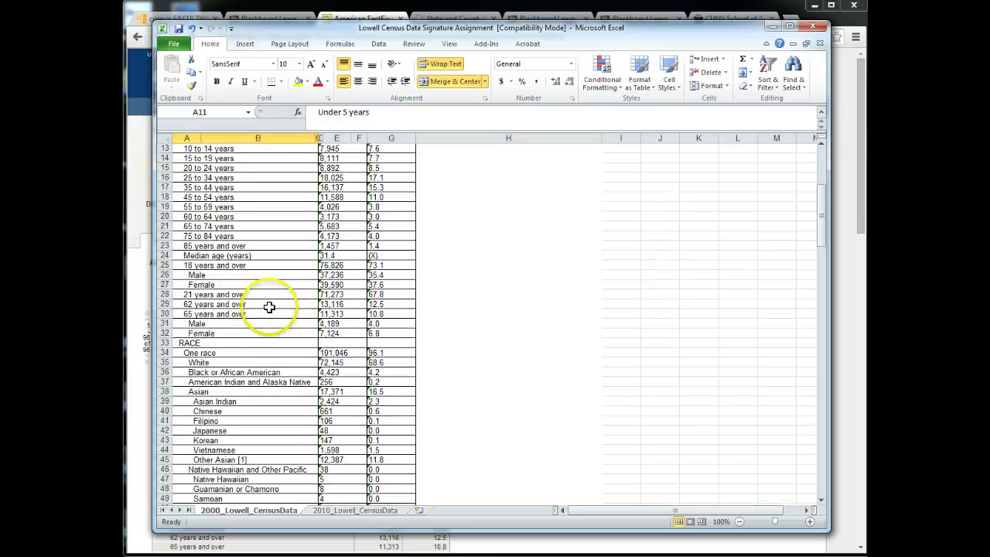
{"action": "scroll", "coordinate": [269, 306], "scroll_direction": "down", "scroll_amount": 11}
{"action": "scroll", "coordinate": [267, 304], "scroll_direction": "up", "scroll_amount": 15}
{"action": "key", "text": "ctrl+Up"}
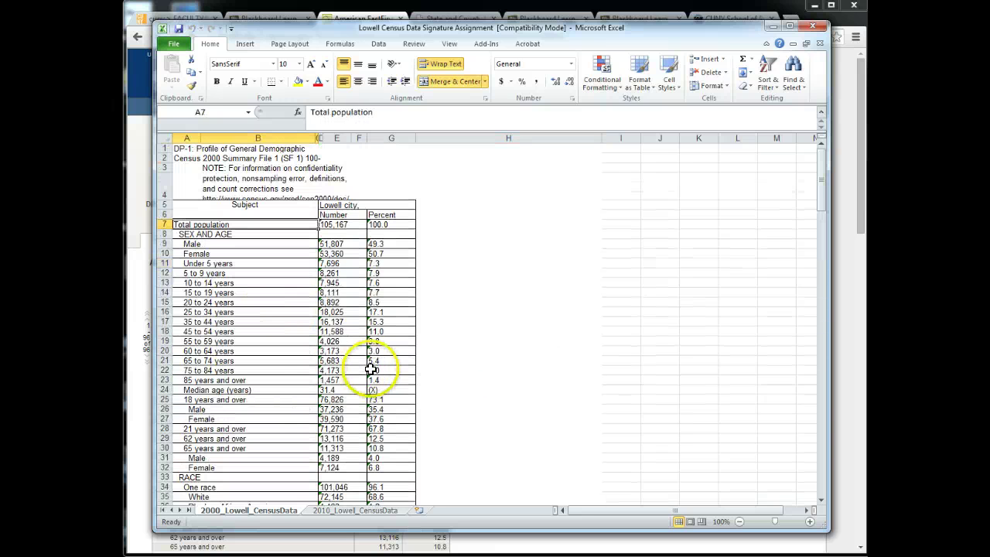
{"action": "scroll", "coordinate": [298, 404], "scroll_direction": "down", "scroll_amount": 4}
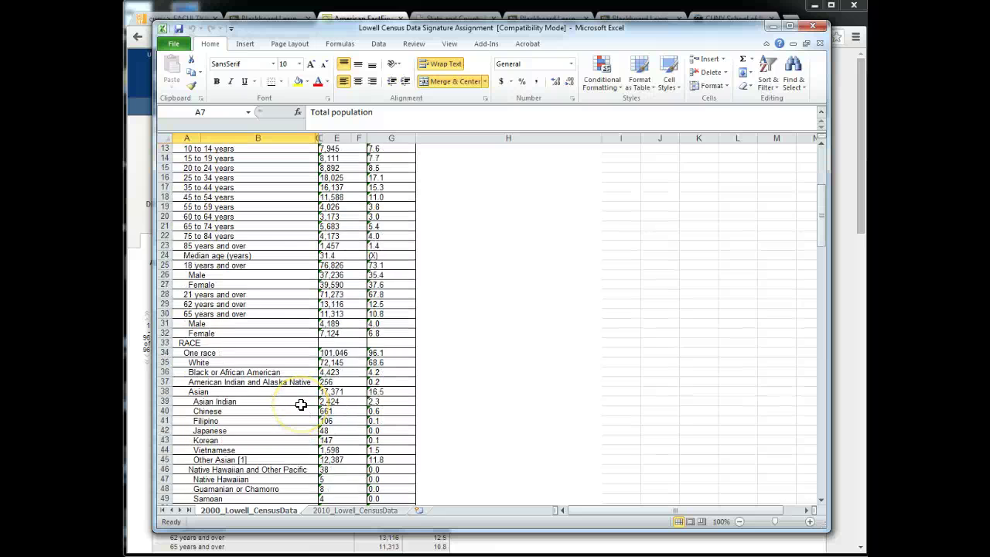
{"action": "scroll", "coordinate": [300, 405], "scroll_direction": "down", "scroll_amount": 2}
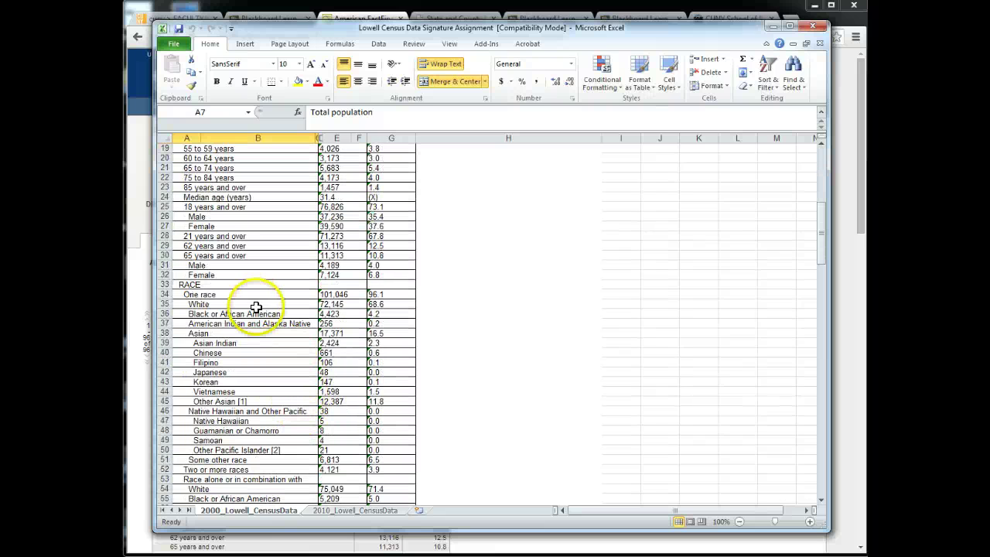
{"action": "left_click", "coordinate": [194, 284]}
{"action": "scroll", "coordinate": [232, 300], "scroll_direction": "up", "scroll_amount": 1}
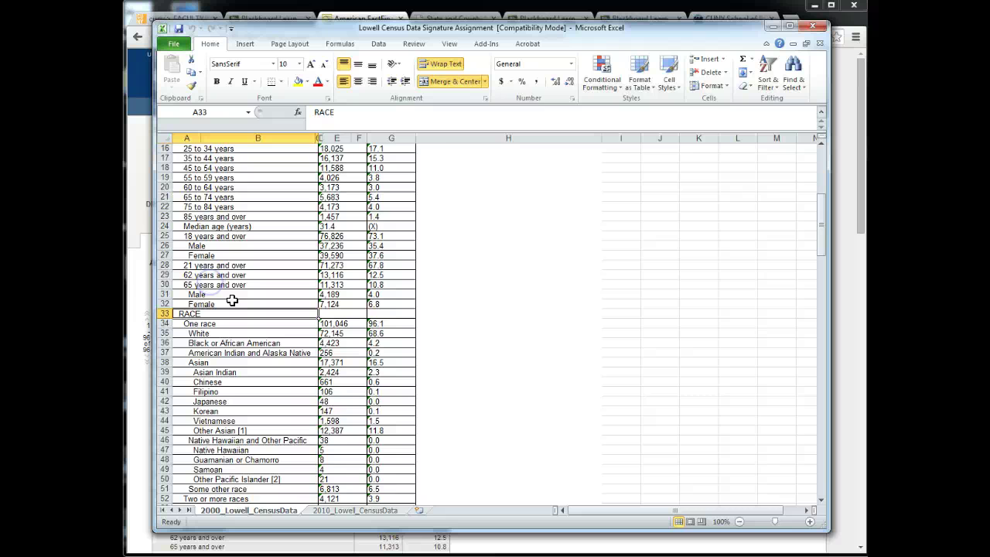
Add a new worksheet and name it Data Calculation
{"action": "left_click", "coordinate": [418, 511]}
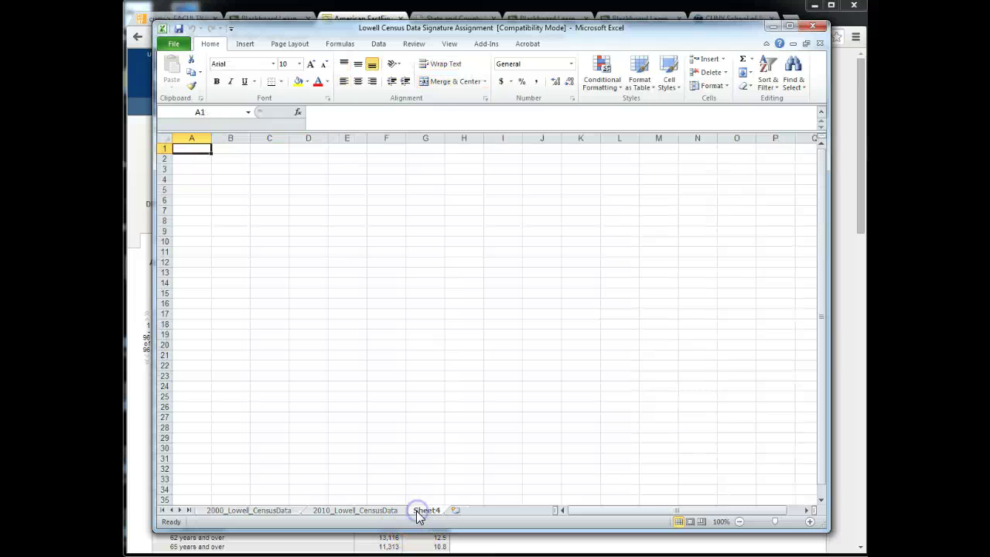
{"action": "double_click", "coordinate": [422, 510]}
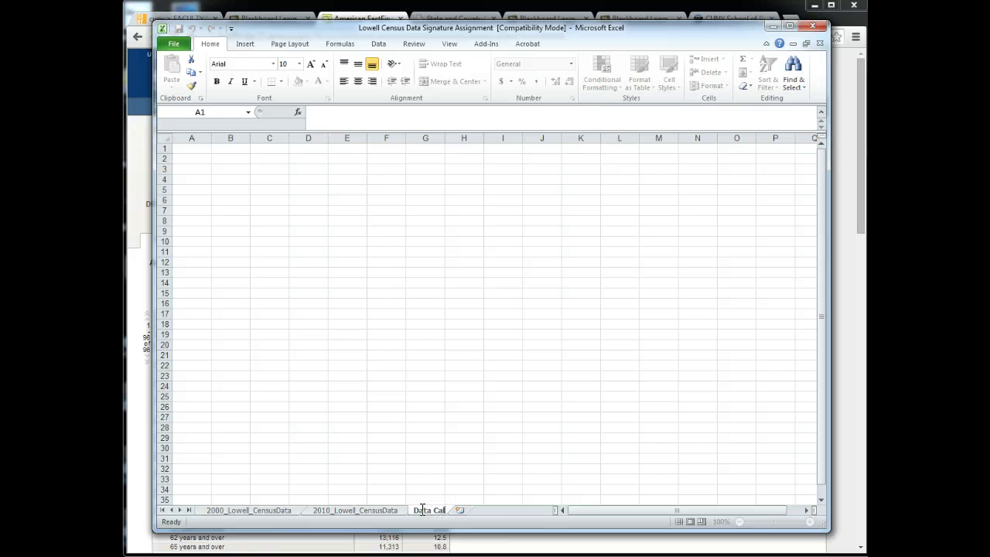
{"action": "key", "text": "Return"}
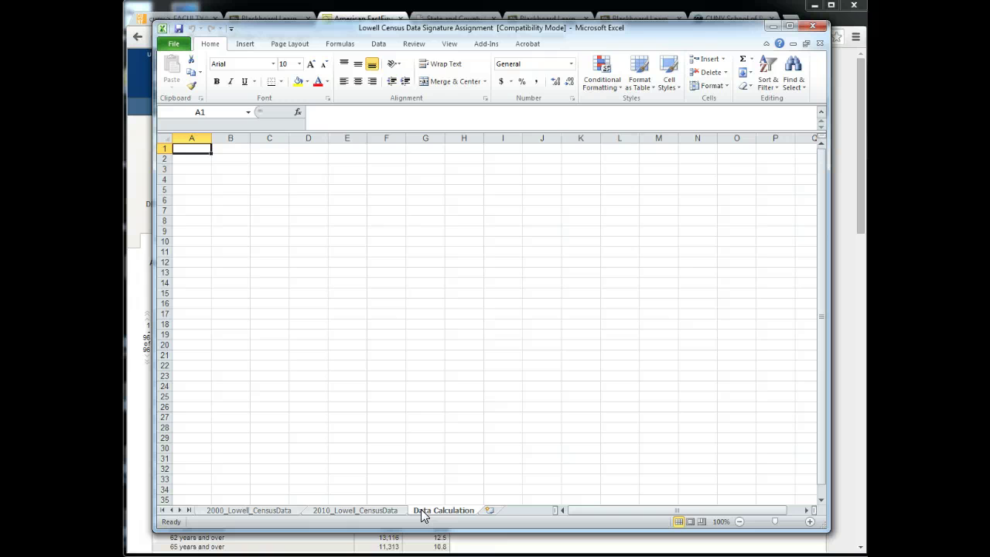
{"action": "left_click", "coordinate": [459, 510]}
{"action": "double_click", "coordinate": [473, 510]}
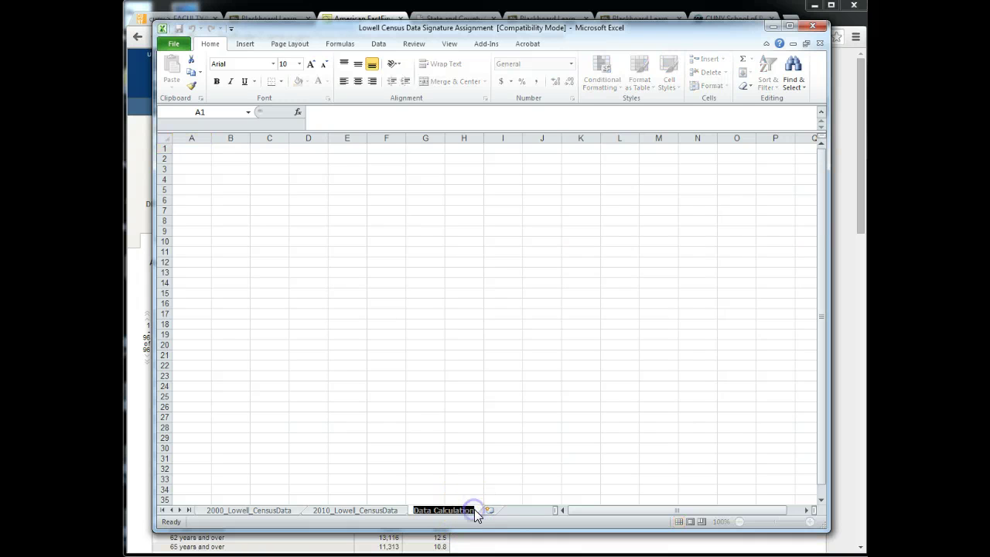
{"action": "left_click", "coordinate": [475, 512]}
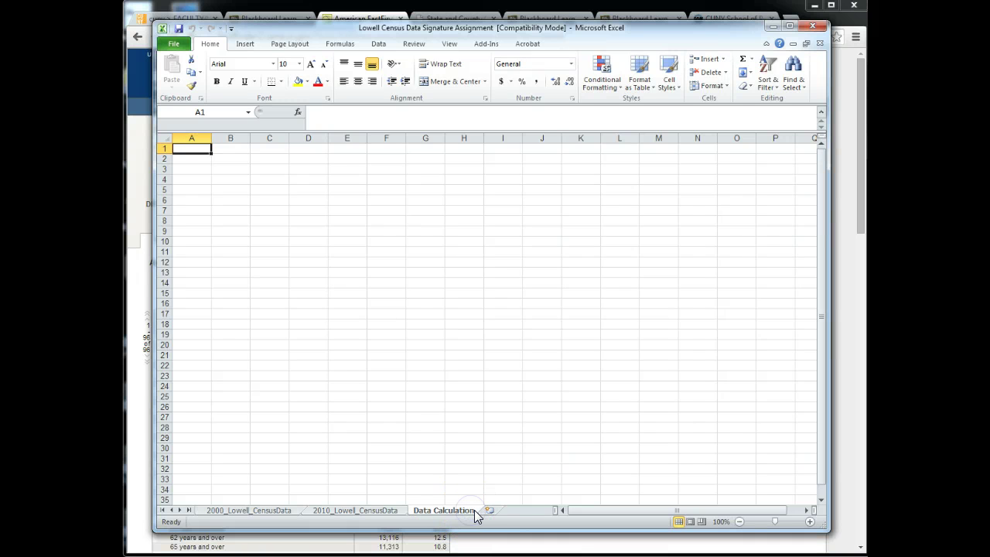
Copy the RACE rows from the 2000_Lowell_CensusData sheet
{"action": "left_click", "coordinate": [243, 509]}
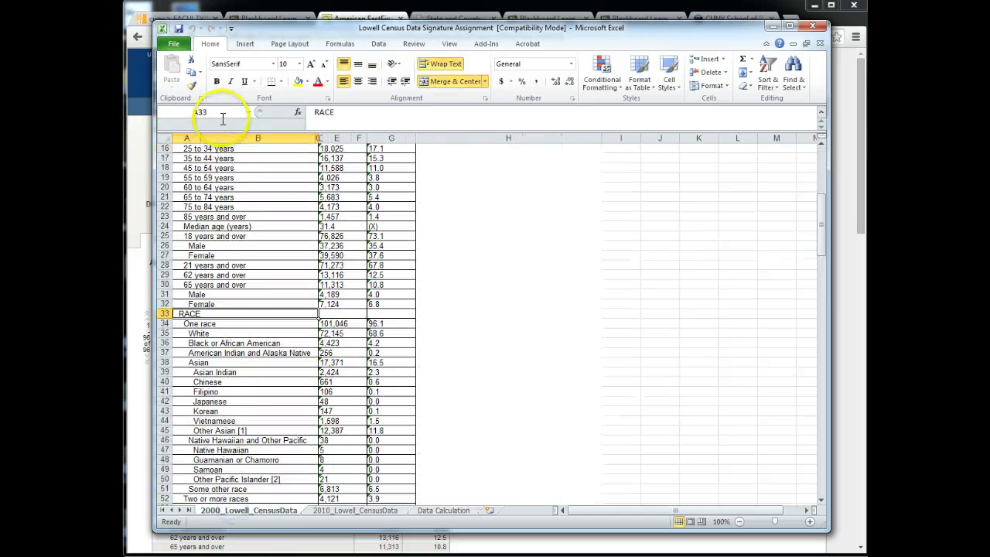
{"action": "scroll", "coordinate": [209, 194], "scroll_direction": "up", "scroll_amount": 5}
{"action": "scroll", "coordinate": [232, 260], "scroll_direction": "down", "scroll_amount": 8}
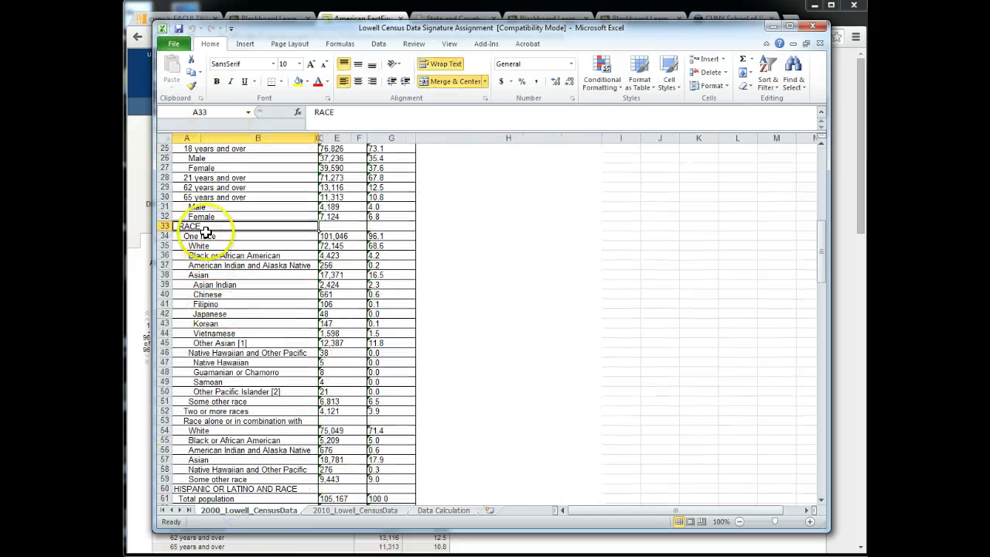
{"action": "left_click_drag", "start_coordinate": [336, 229], "coordinate": [341, 414]}
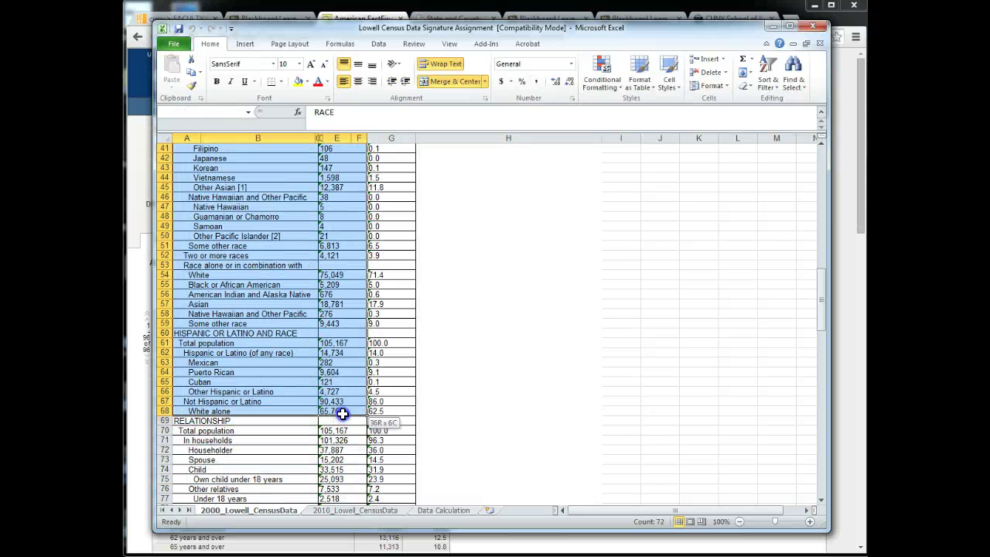
{"action": "scroll", "coordinate": [293, 309], "scroll_direction": "up", "scroll_amount": 5}
{"action": "scroll", "coordinate": [221, 218], "scroll_direction": "down", "scroll_amount": 6}
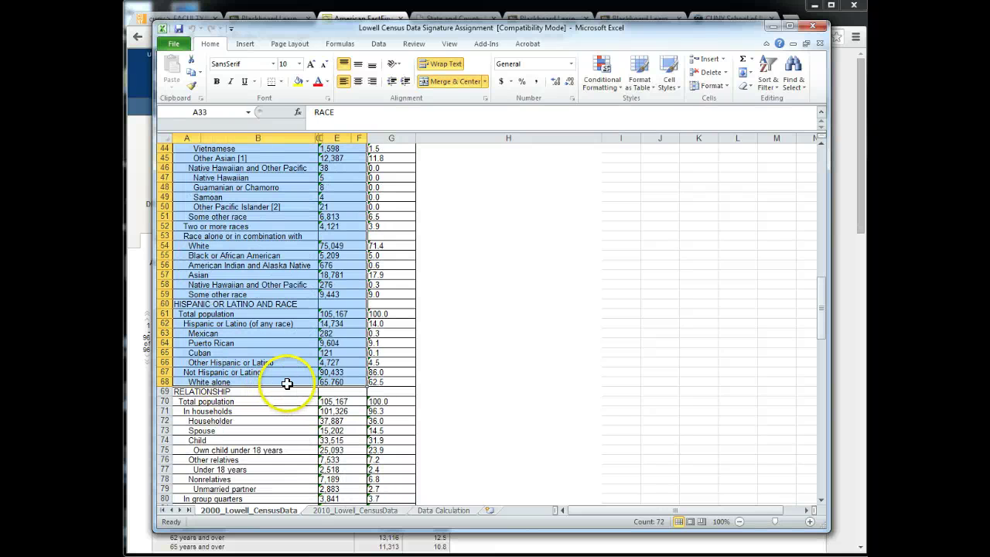
{"action": "key", "text": "ctrl+c"}
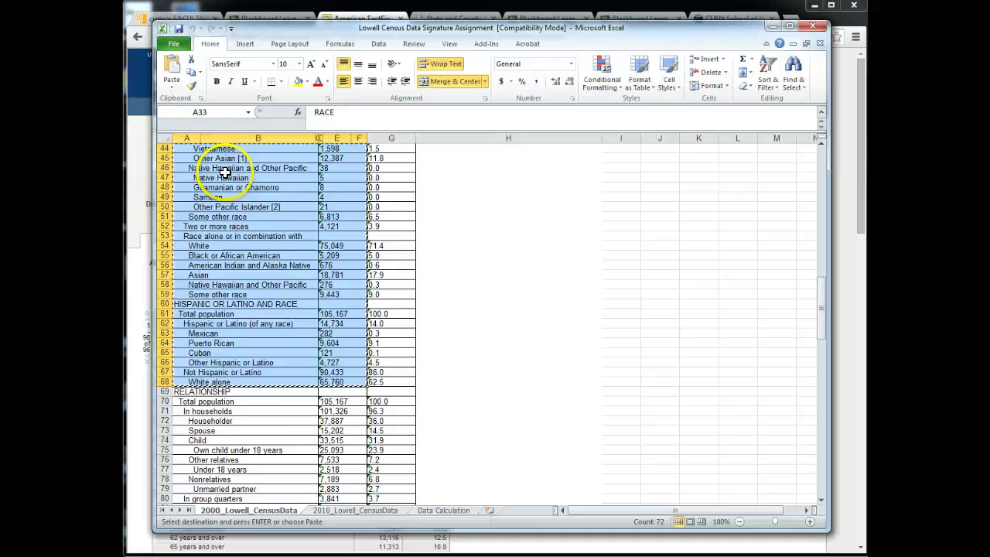
{"action": "right_click", "coordinate": [232, 227]}
{"action": "scroll", "coordinate": [321, 499], "scroll_direction": "up", "scroll_amount": 10}
{"action": "key", "text": "Escape"}
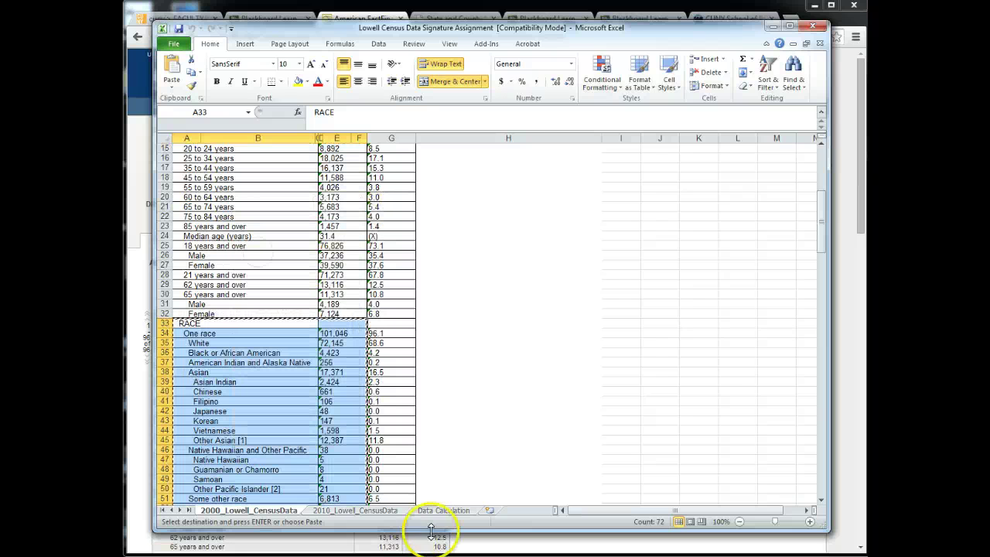
Paste the 2000 race rows at cell A1 of Data Calculation
{"action": "left_click", "coordinate": [442, 510]}
{"action": "left_click", "coordinate": [180, 148]}
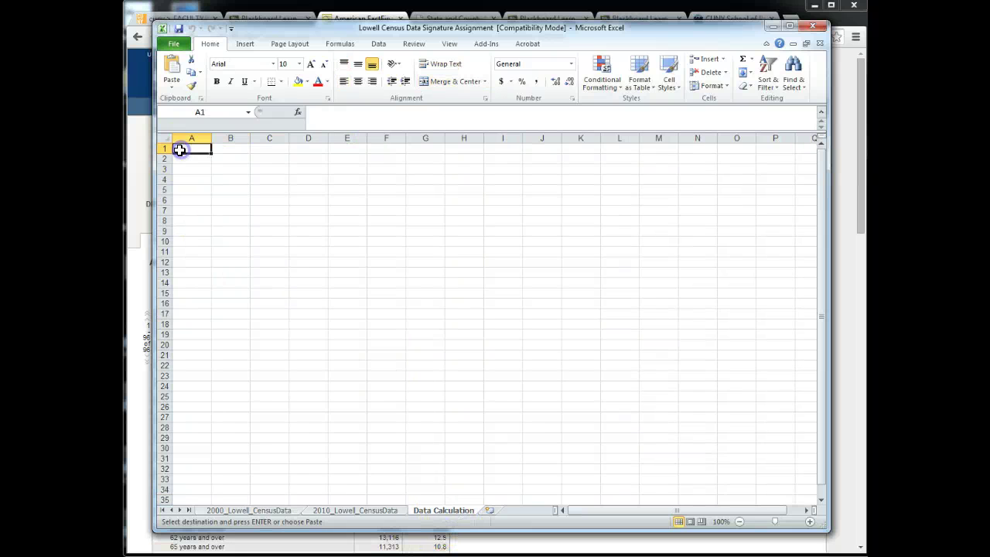
{"action": "right_click", "coordinate": [180, 149]}
{"action": "left_click", "coordinate": [207, 199]}
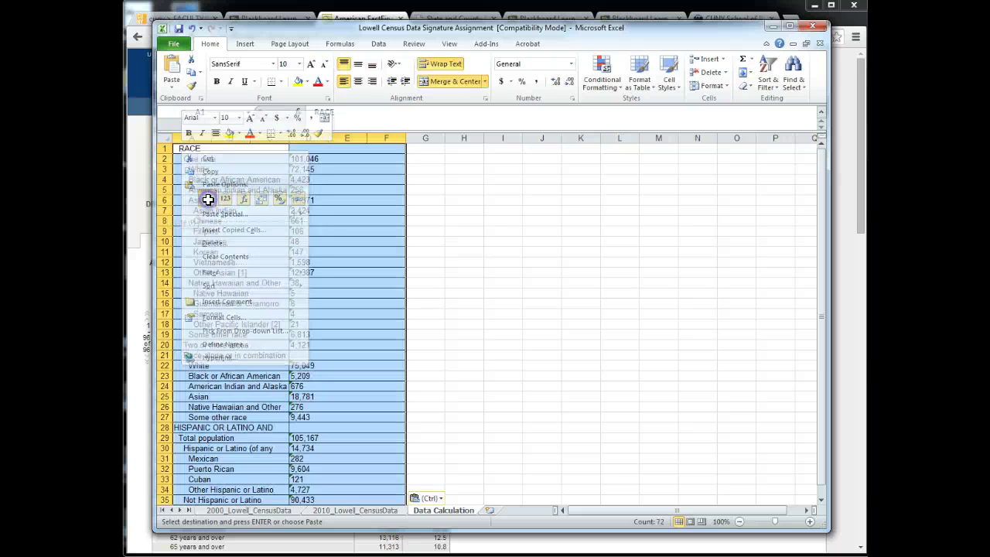
Delete the empty columns B:C and then C:D so the counts sit in column B
{"action": "left_click", "coordinate": [291, 137]}
{"action": "mouse_move", "coordinate": [271, 138]}
{"action": "left_mouse_down"}
{"action": "mouse_move", "coordinate": [230, 137]}
{"action": "mouse_move", "coordinate": [263, 138]}
{"action": "left_mouse_up"}
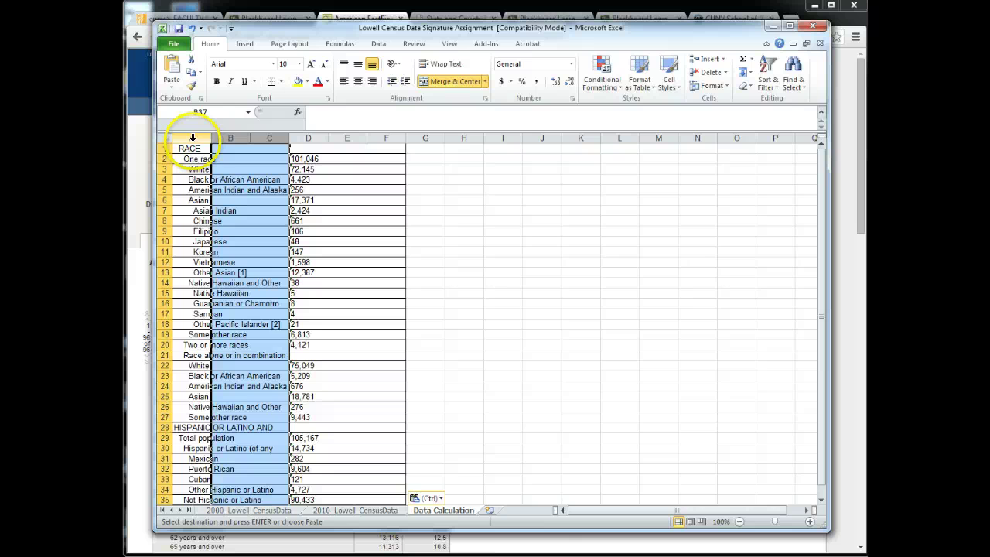
{"action": "left_click", "coordinate": [227, 138]}
{"action": "left_click_drag", "start_coordinate": [229, 138], "coordinate": [305, 138]}
{"action": "right_click", "coordinate": [258, 137]}
{"action": "left_click", "coordinate": [174, 234]}
{"action": "right_click", "coordinate": [307, 138]}
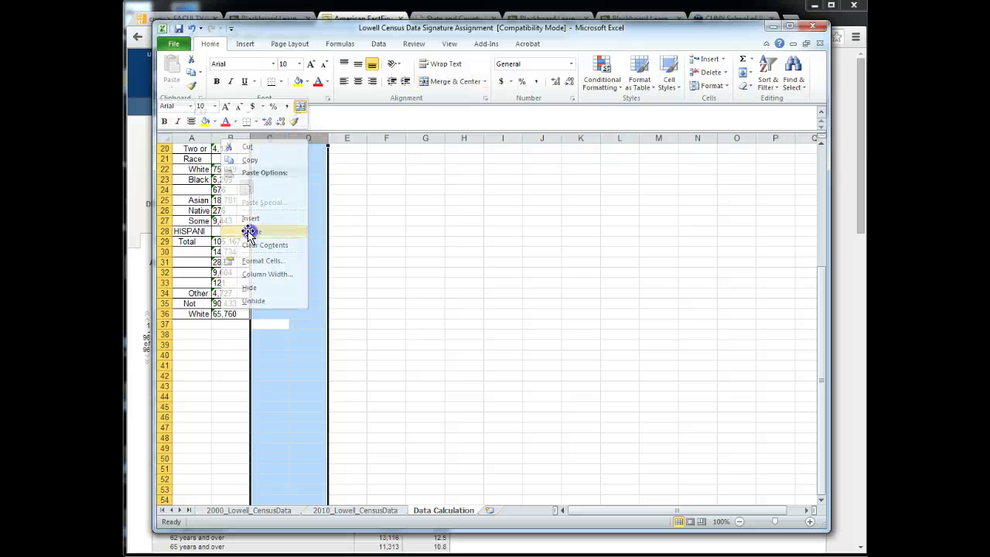
{"action": "left_click", "coordinate": [251, 231]}
Enter 2000 as the column B header in B1
{"action": "scroll", "coordinate": [251, 230], "scroll_direction": "up", "scroll_amount": 6}
{"action": "left_click", "coordinate": [185, 149]}
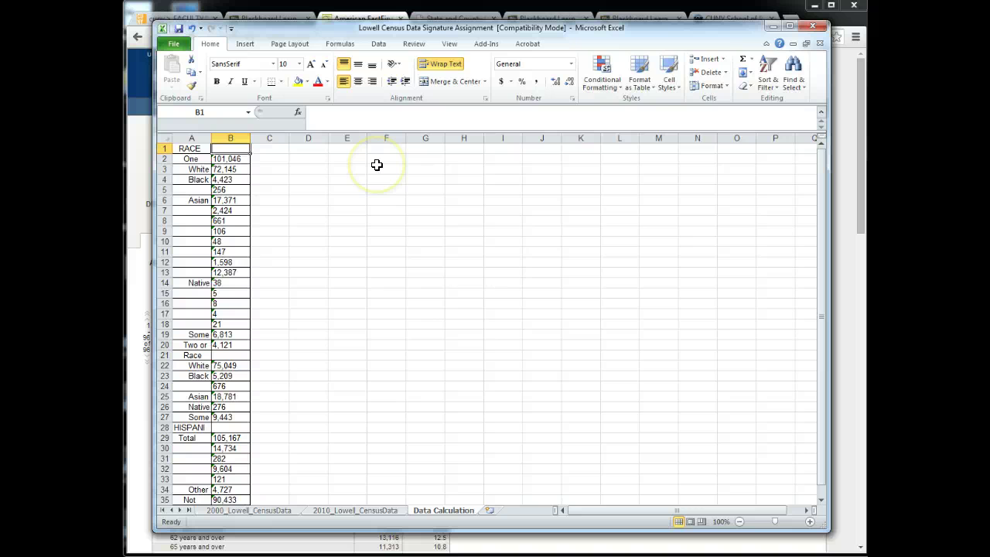
{"action": "type", "text": "2000"}
{"action": "key", "text": "Return"}
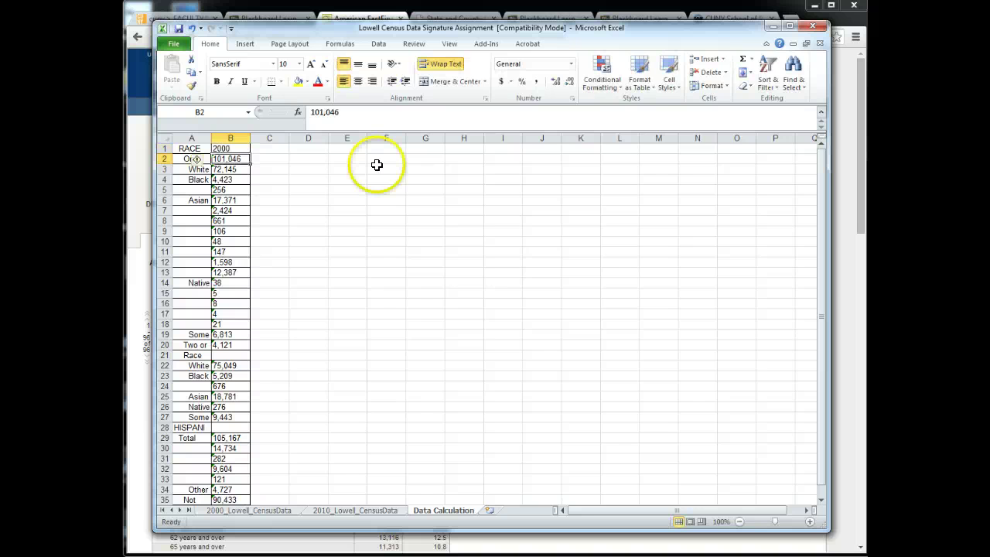
Copy the 2010 race rows, starting at RACE, from the 2010_Lowell_CensusData sheet
{"action": "left_click", "coordinate": [356, 510]}
{"action": "scroll", "coordinate": [308, 364], "scroll_direction": "up", "scroll_amount": 20}
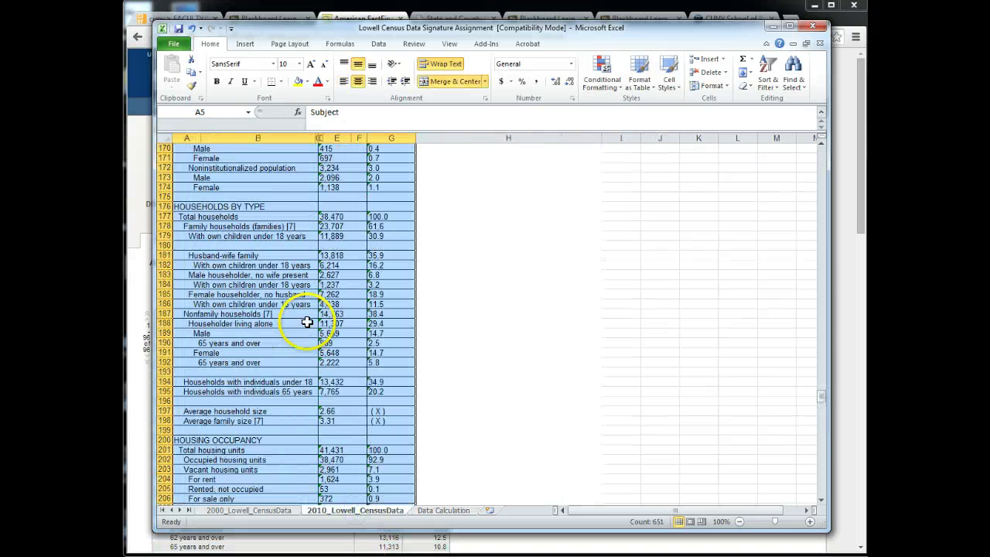
{"action": "scroll", "coordinate": [282, 308], "scroll_direction": "up", "scroll_amount": 16}
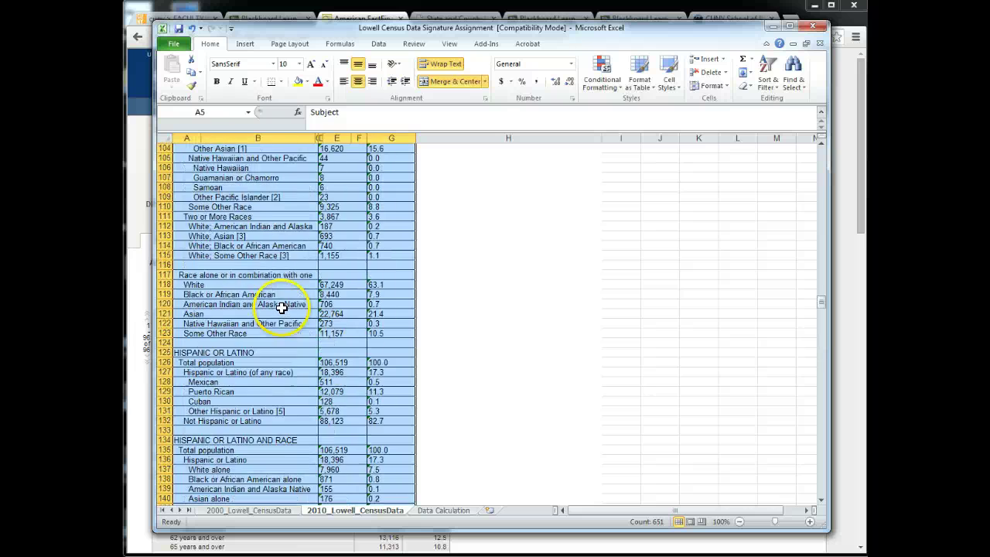
{"action": "left_click_drag", "start_coordinate": [199, 257], "coordinate": [329, 388]}
{"action": "right_click", "coordinate": [329, 388]}
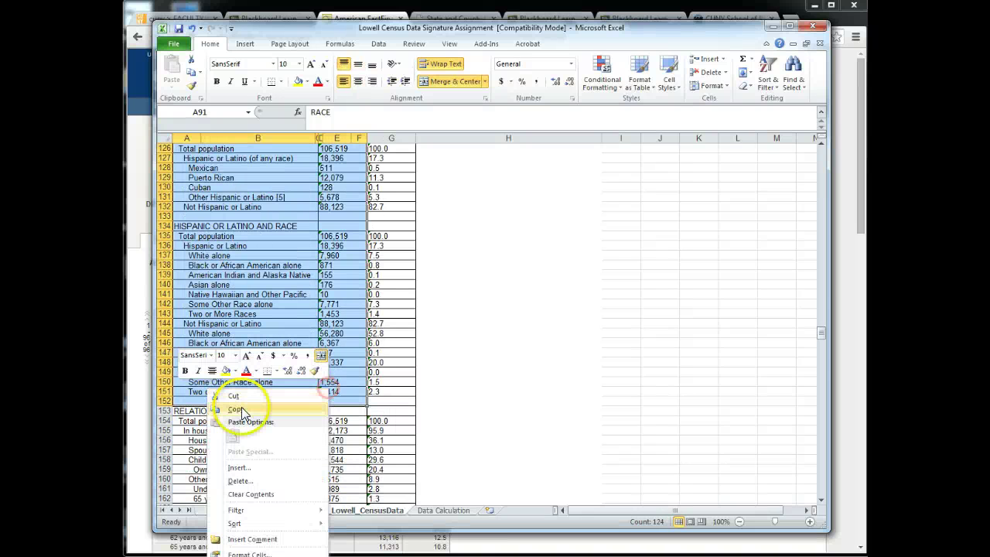
{"action": "left_click", "coordinate": [237, 411]}
Paste the 2010 race rows at D1 of Data Calculation, narrowing column C into a gap
{"action": "scroll", "coordinate": [348, 456], "scroll_direction": "up", "scroll_amount": 10}
{"action": "left_click", "coordinate": [442, 510]}
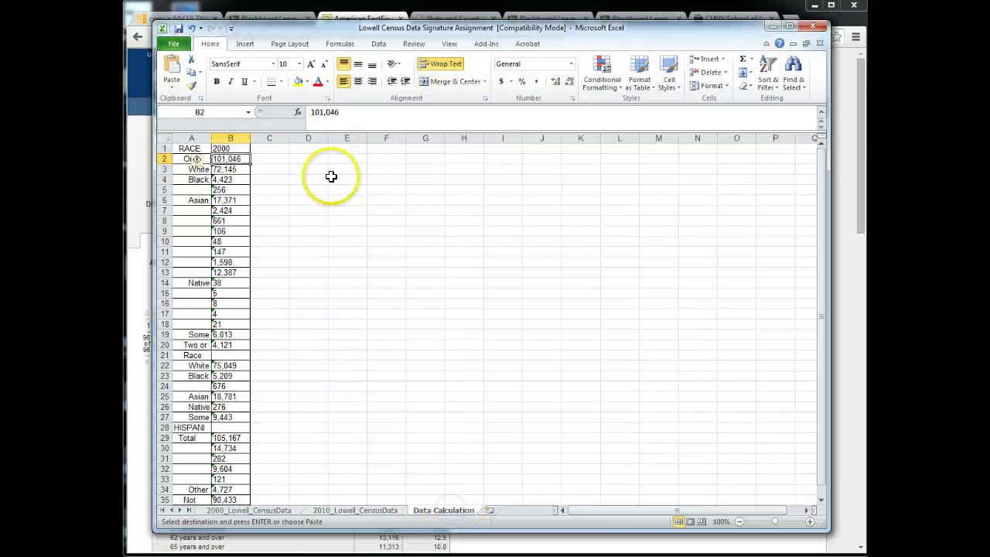
{"action": "left_click", "coordinate": [275, 148]}
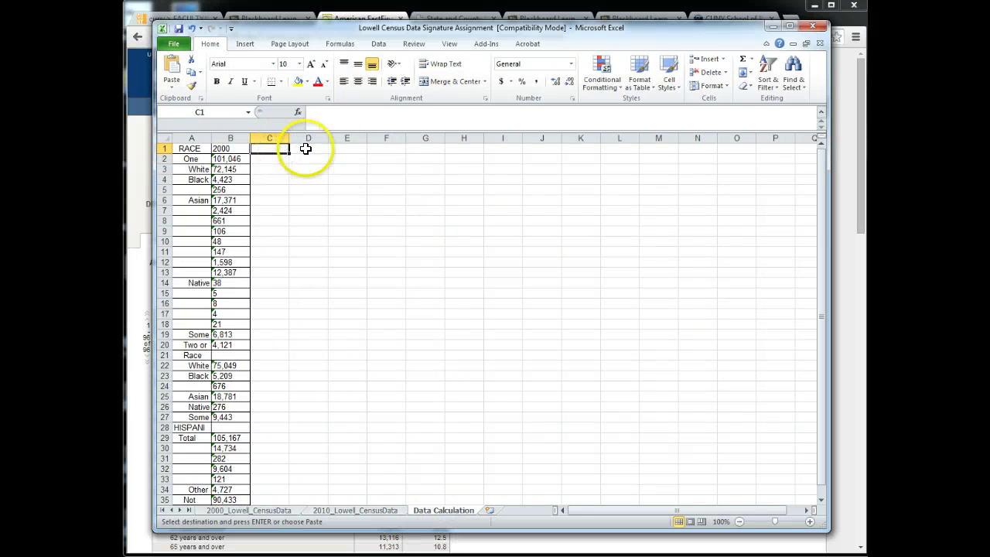
{"action": "left_click", "coordinate": [302, 147]}
{"action": "mouse_move", "coordinate": [287, 138]}
{"action": "left_mouse_down"}
{"action": "mouse_move", "coordinate": [260, 140]}
{"action": "mouse_move", "coordinate": [273, 140]}
{"action": "left_mouse_up"}
{"action": "right_click", "coordinate": [284, 152]}
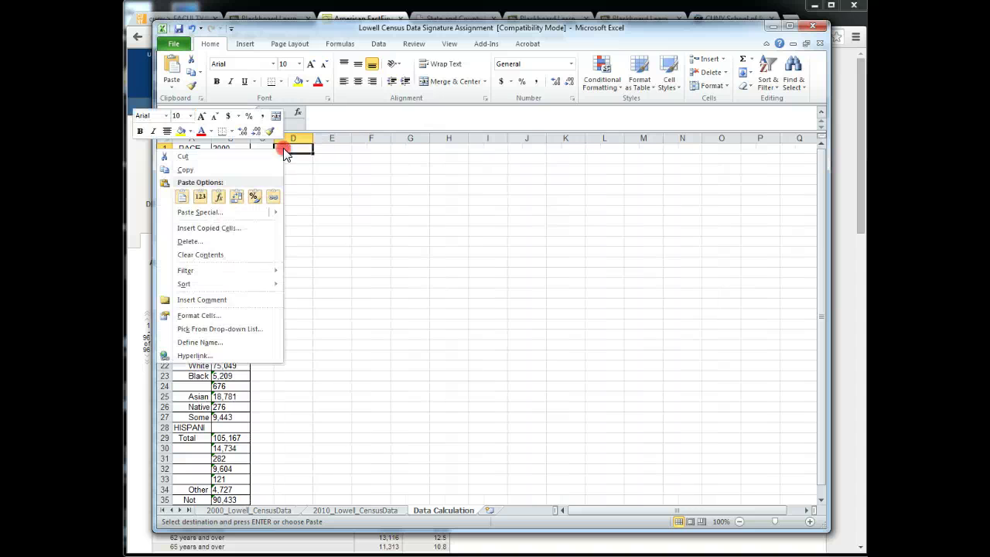
{"action": "left_click", "coordinate": [183, 197]}
Delete the empty columns E and F beside the pasted 2010 data
{"action": "left_click_drag", "start_coordinate": [346, 138], "coordinate": [403, 138]}
{"action": "right_click", "coordinate": [360, 138]}
{"action": "left_click", "coordinate": [266, 235]}
{"action": "right_click", "coordinate": [402, 147]}
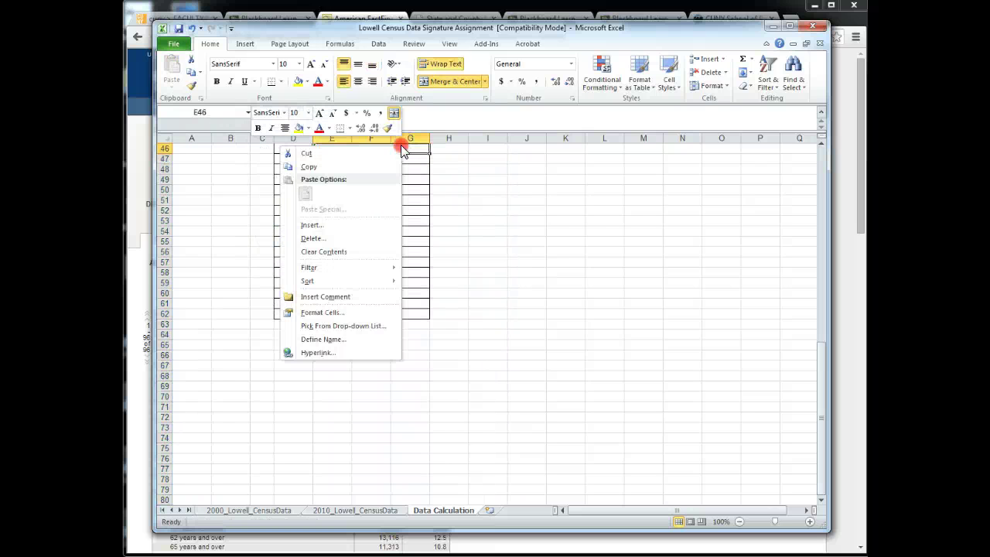
{"action": "left_click", "coordinate": [326, 231]}
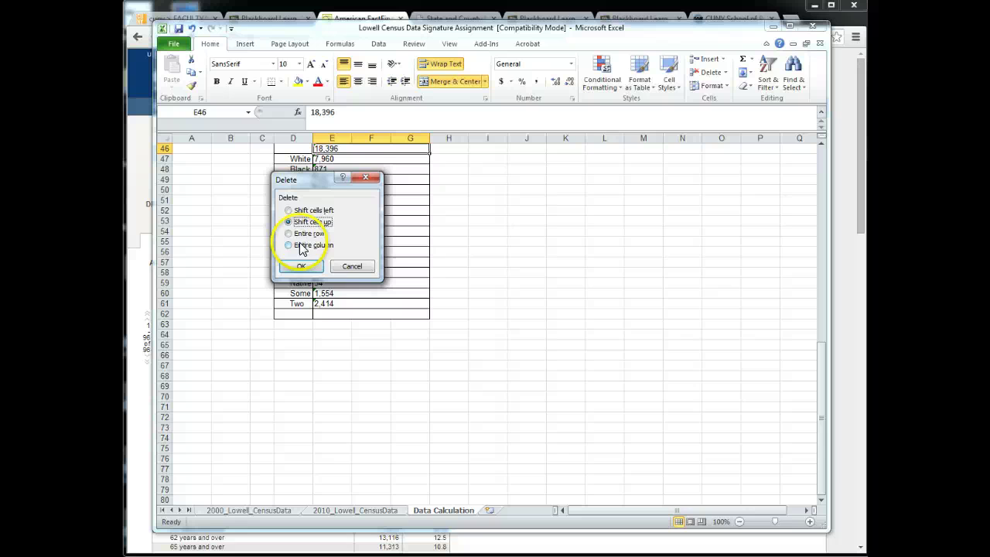
{"action": "left_click", "coordinate": [352, 265]}
Delete the empty columns F and G so 2010 values sit in column E
{"action": "left_click_drag", "start_coordinate": [360, 138], "coordinate": [415, 137]}
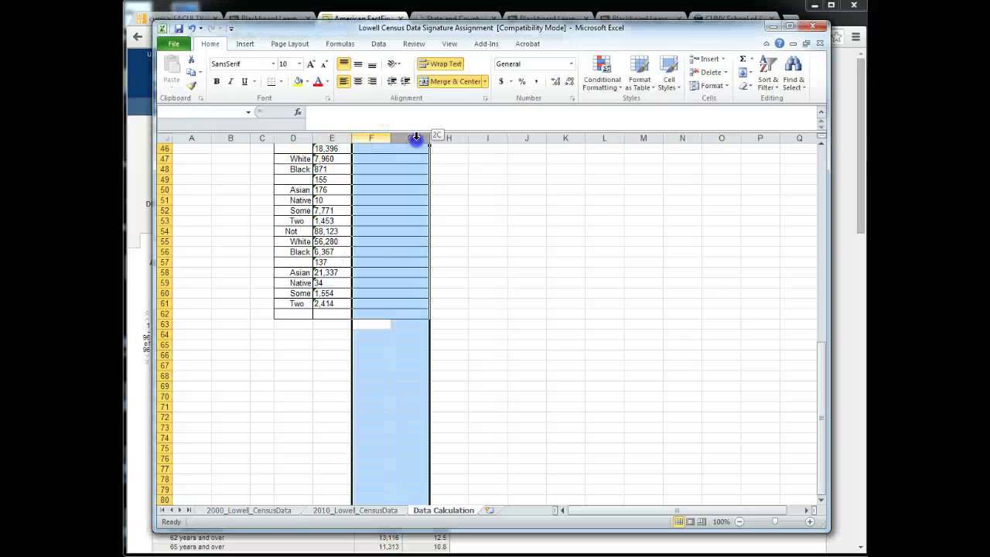
{"action": "right_click", "coordinate": [402, 178]}
{"action": "left_click", "coordinate": [313, 268]}
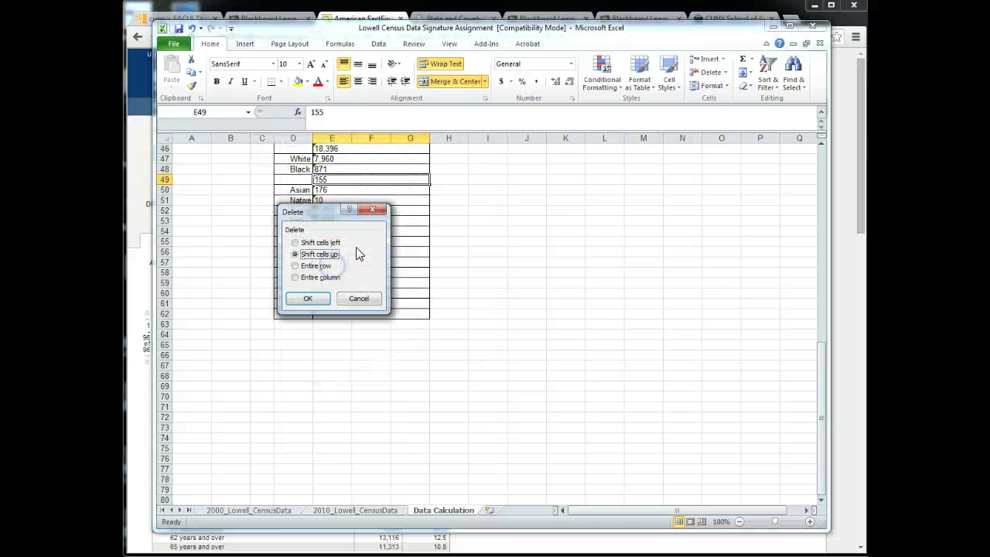
{"action": "left_click", "coordinate": [355, 298]}
{"action": "scroll", "coordinate": [375, 139], "scroll_direction": "up", "scroll_amount": 15}
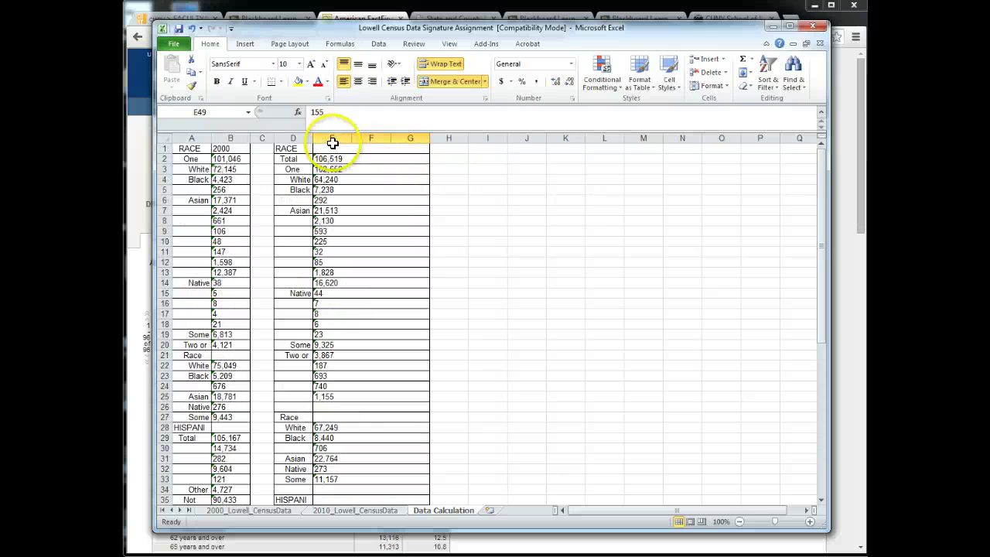
{"action": "left_click", "coordinate": [341, 139]}
{"action": "left_click_drag", "start_coordinate": [375, 138], "coordinate": [411, 137]}
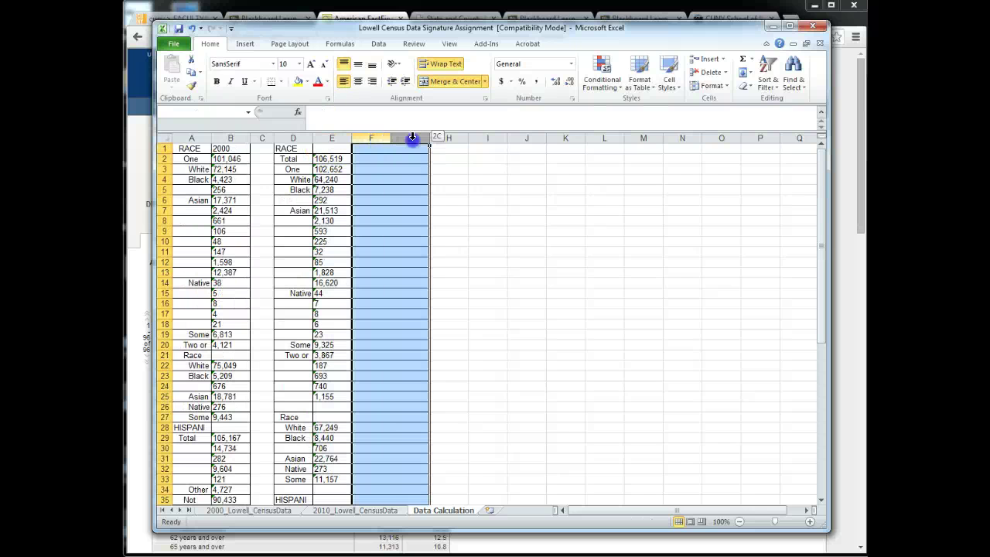
{"action": "right_click", "coordinate": [412, 144]}
{"action": "left_click", "coordinate": [364, 231]}
Widen columns A and D to show the full race labels
{"action": "scroll", "coordinate": [364, 224], "scroll_direction": "down", "scroll_amount": 12}
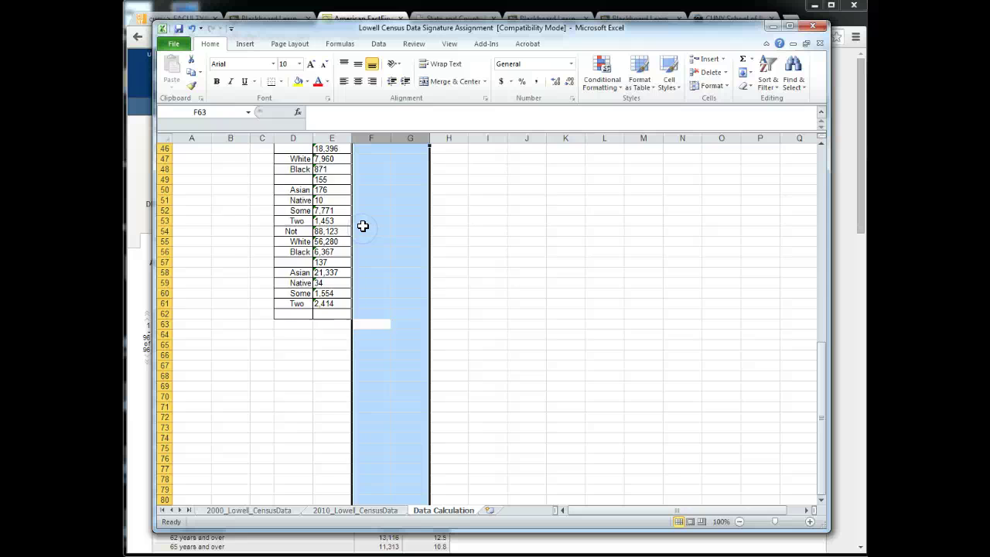
{"action": "scroll", "coordinate": [366, 196], "scroll_direction": "up", "scroll_amount": 11}
{"action": "scroll", "coordinate": [366, 196], "scroll_direction": "up", "scroll_amount": 1}
{"action": "left_click", "coordinate": [284, 158]}
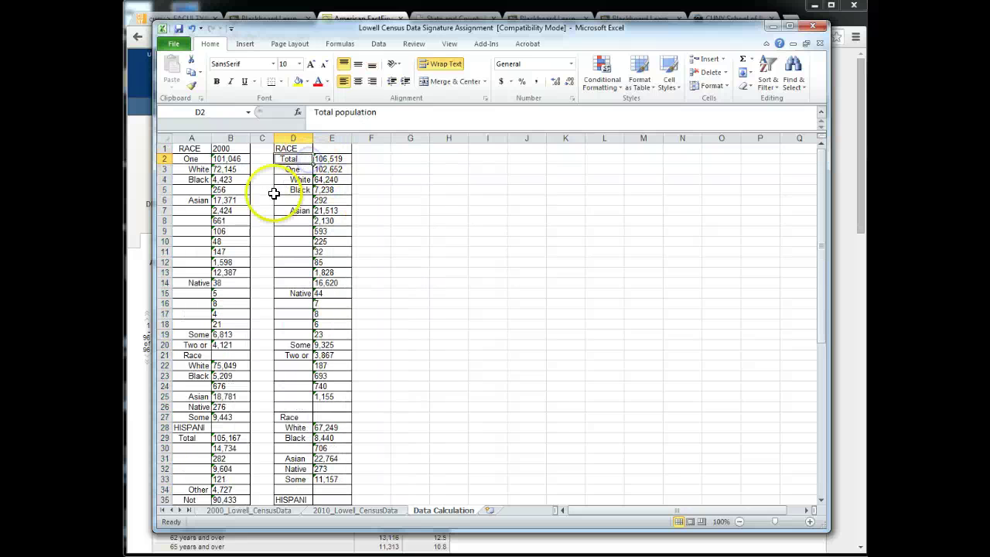
{"action": "left_click_drag", "start_coordinate": [211, 138], "coordinate": [265, 130]}
{"action": "left_click_drag", "start_coordinate": [375, 137], "coordinate": [461, 136]}
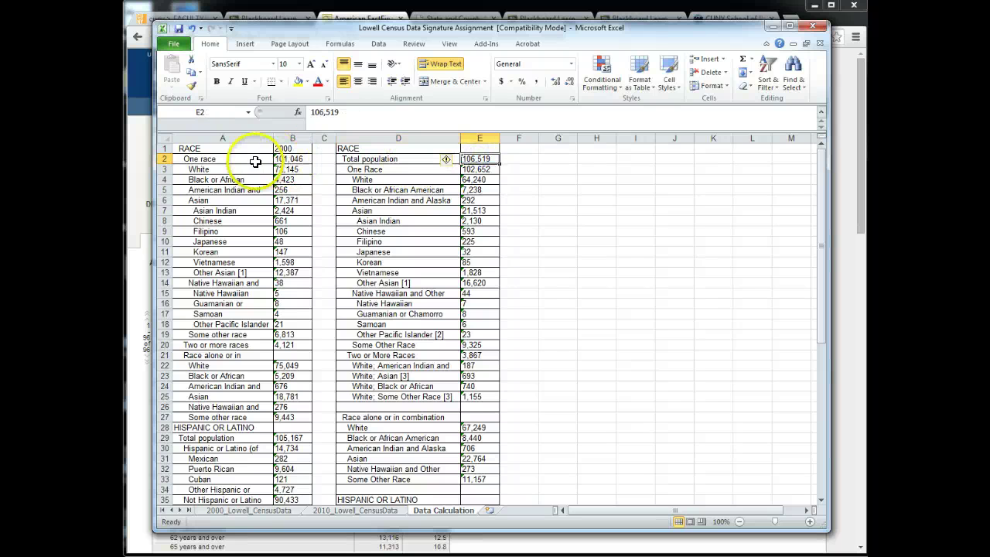
Insert blank cells at A2:B2, shifting 2000's One race down beside 2010's One Race
{"action": "left_click_drag", "start_coordinate": [258, 161], "coordinate": [283, 158]}
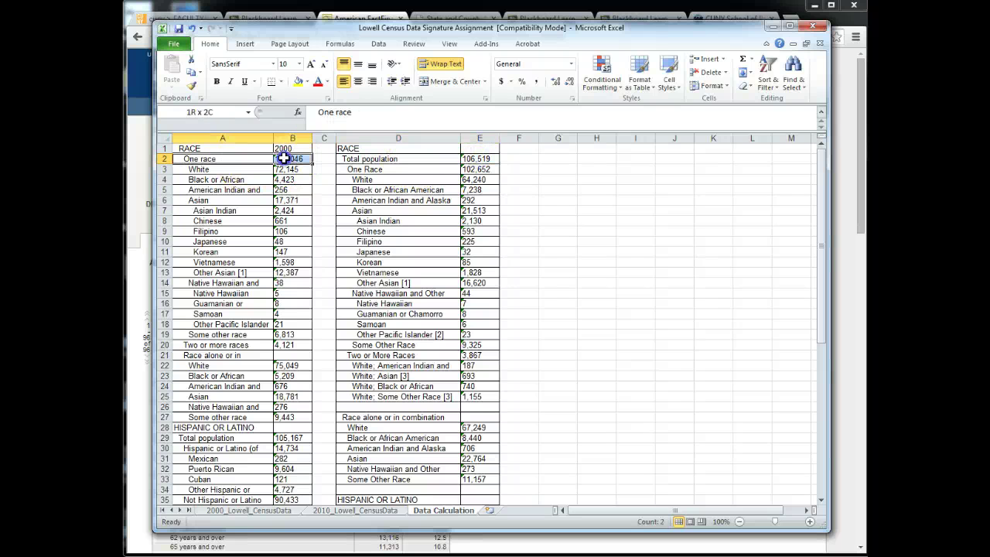
{"action": "left_click_drag", "start_coordinate": [229, 167], "coordinate": [325, 173]}
{"action": "key", "text": "Escape"}
{"action": "left_click", "coordinate": [241, 164]}
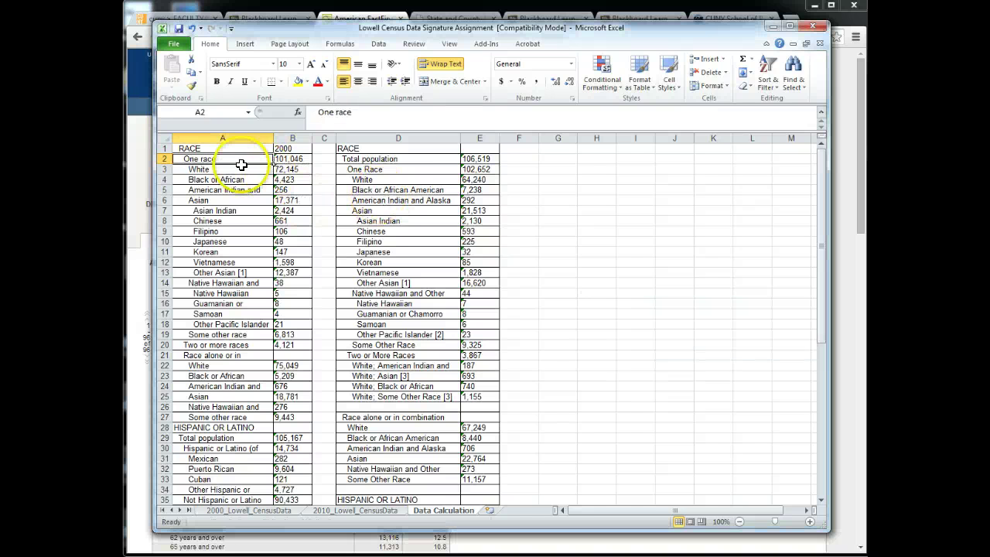
{"action": "right_click", "coordinate": [283, 159]}
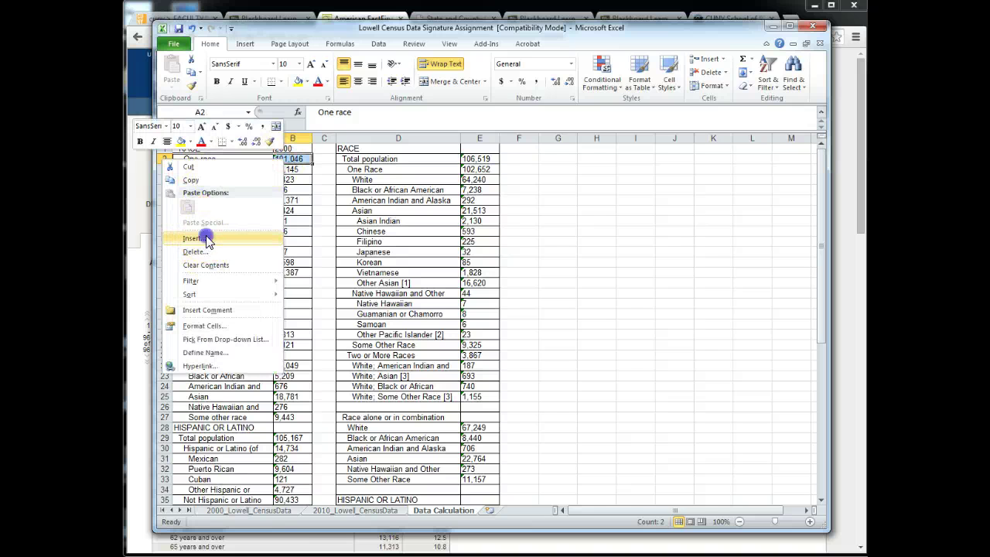
{"action": "left_click", "coordinate": [282, 238]}
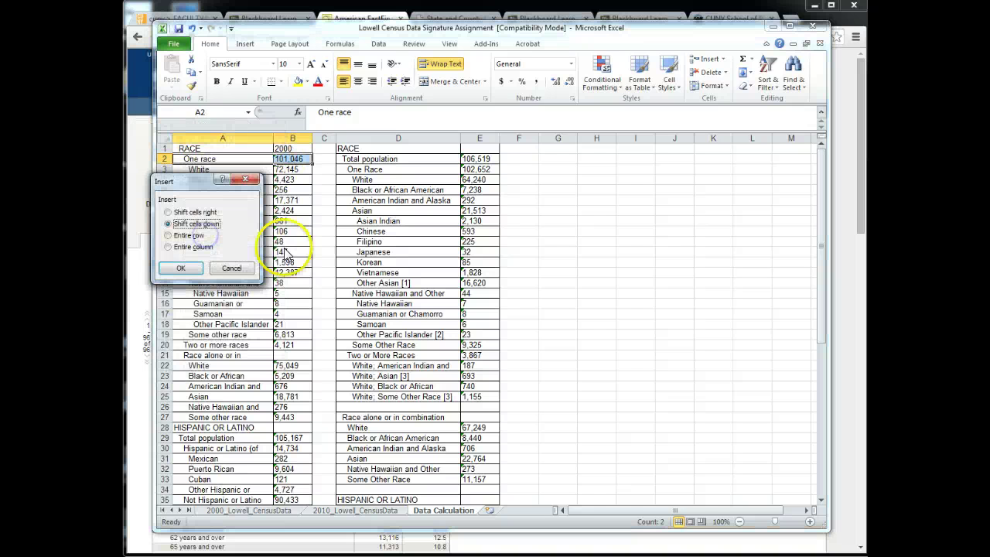
{"action": "left_click", "coordinate": [180, 267]}
{"action": "left_click", "coordinate": [292, 200]}
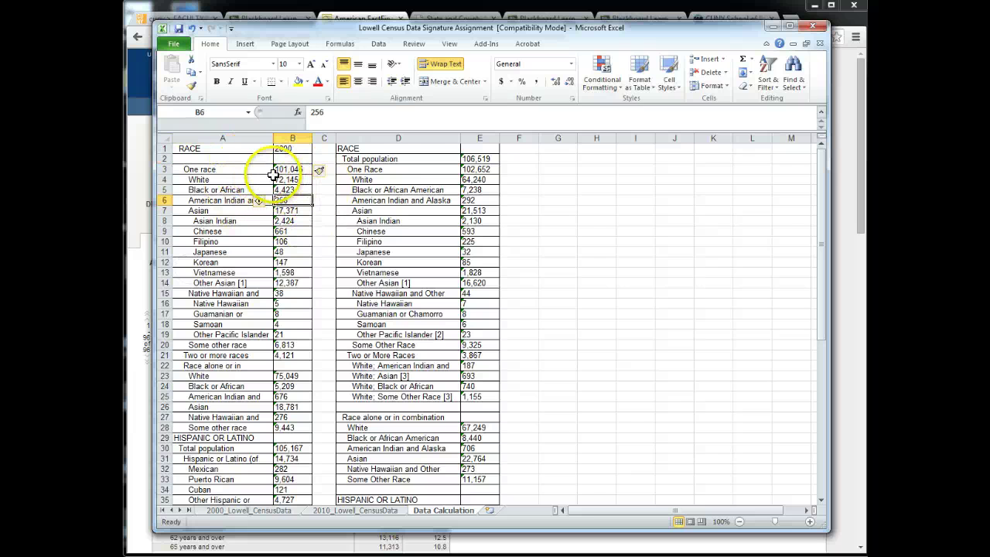
Label E1 '2010' and narrow spacer column F into a thin gap
{"action": "left_click", "coordinate": [518, 181]}
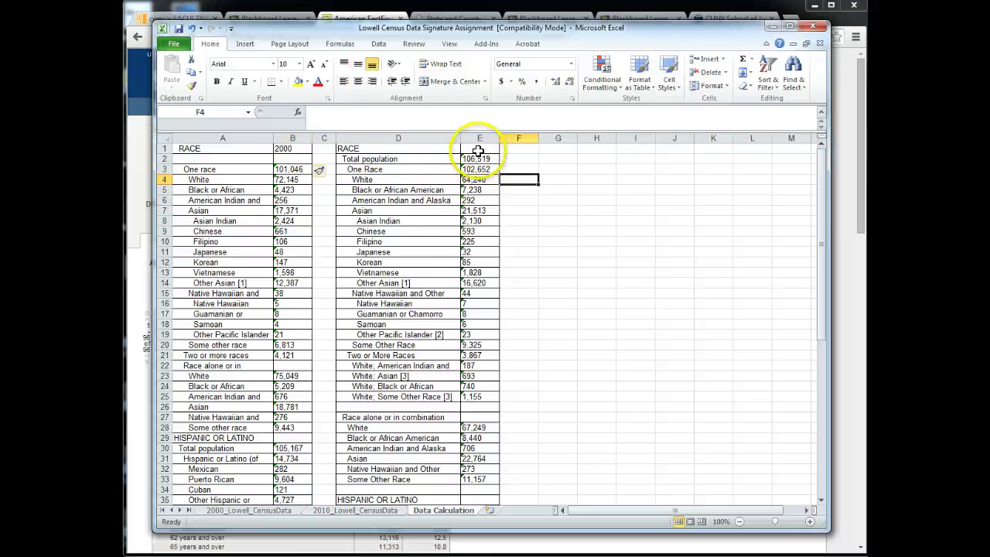
{"action": "left_click", "coordinate": [489, 146]}
{"action": "type", "text": "20"}
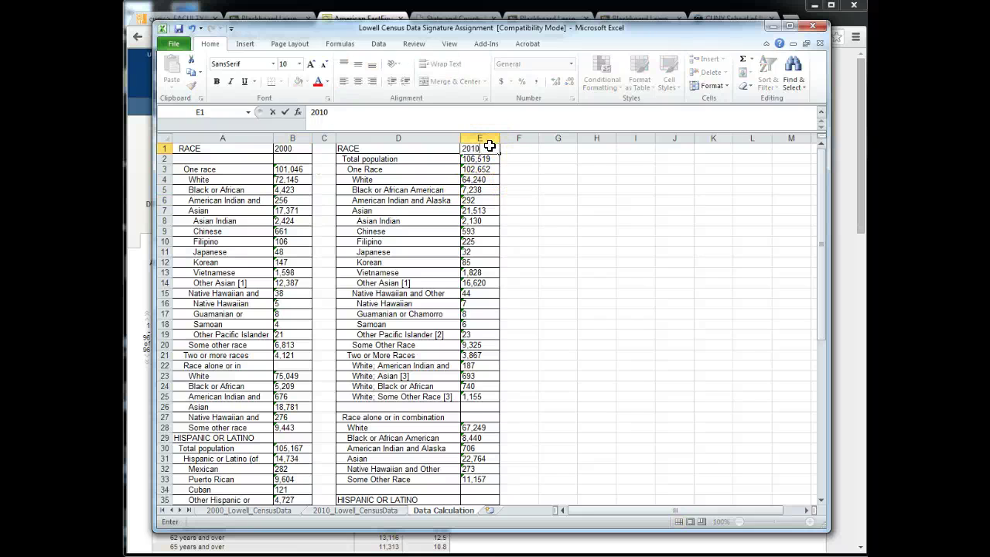
{"action": "type", "text": "10"}
{"action": "key", "text": "Return"}
{"action": "key", "text": "Return"}
{"action": "key", "text": "Return"}
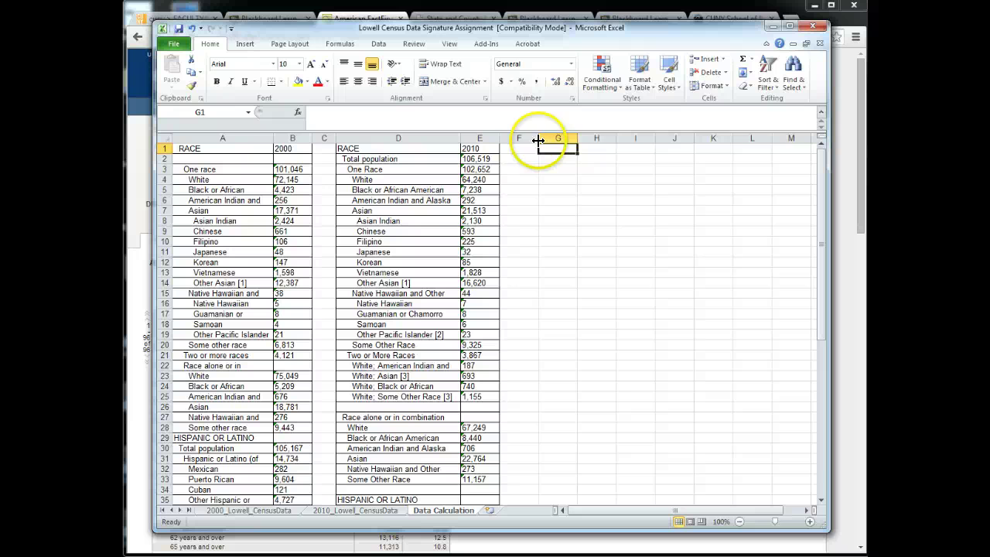
{"action": "left_click_drag", "start_coordinate": [539, 140], "coordinate": [513, 142]}
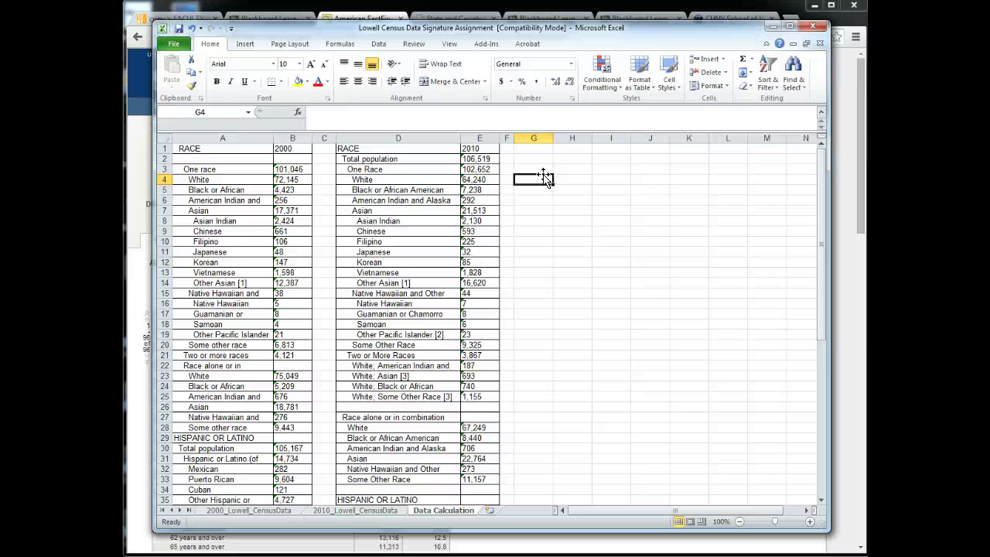
Enter =100*((E4-B4)/B4) in G4, giving -10.9571 for the White population change
{"action": "type", "text": "=100*((E4-B4)/"}
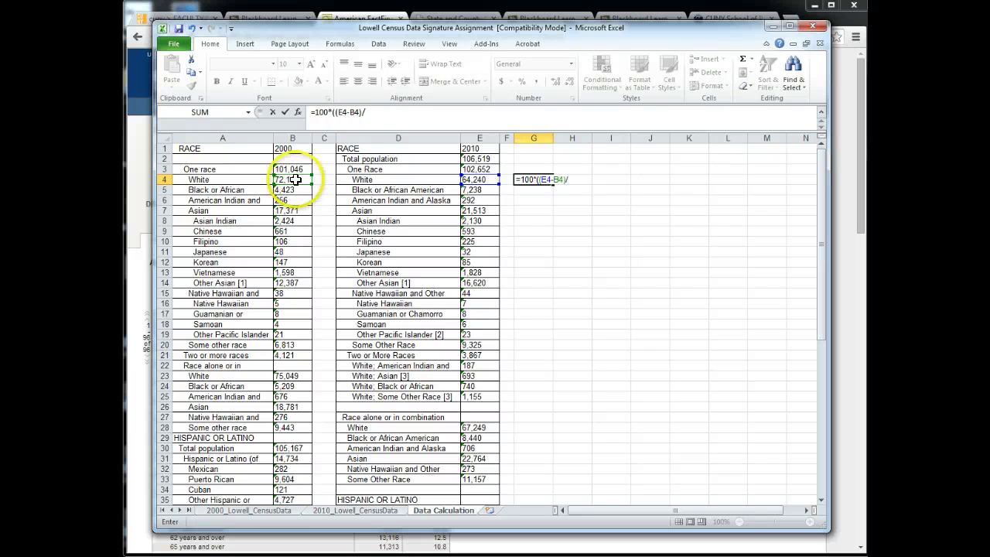
{"action": "left_click", "coordinate": [285, 179]}
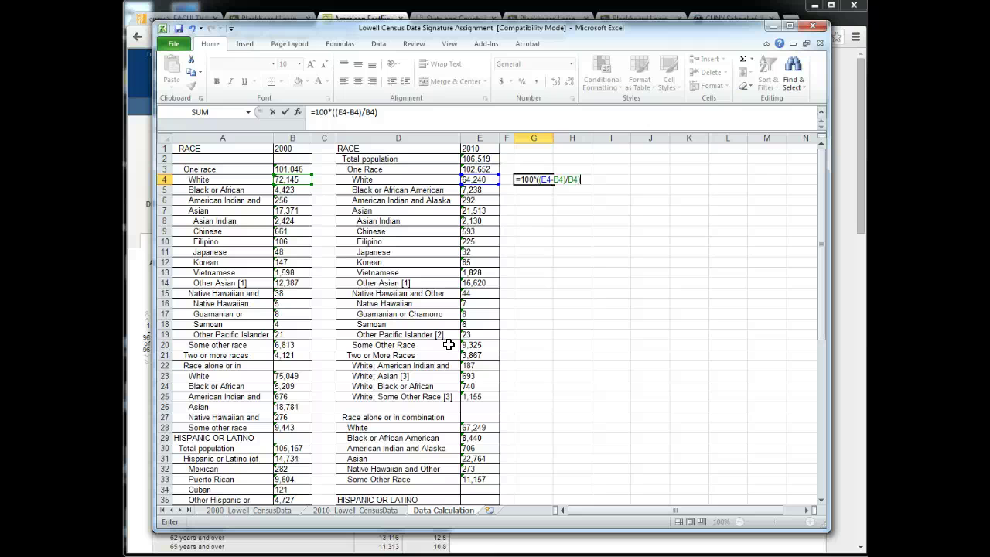
{"action": "key", "text": "Return"}
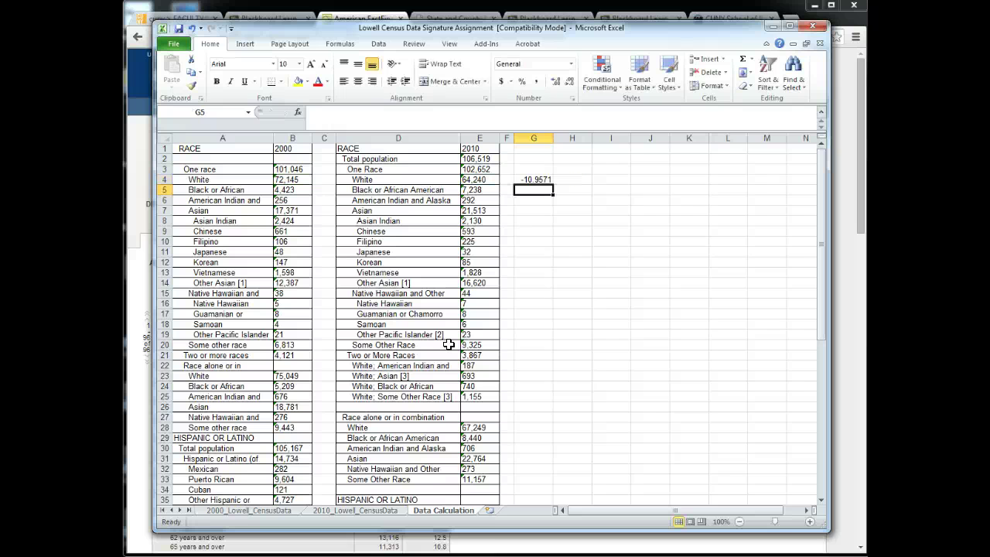
Change G4 to =((E4-B4)/B4) in Percent Style (-10.96%) and copy it
{"action": "left_click", "coordinate": [533, 180]}
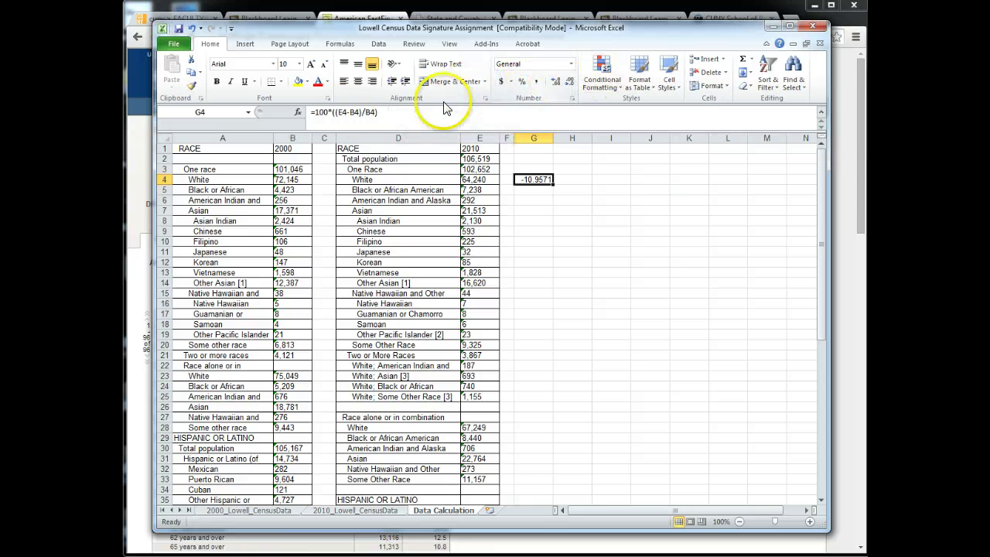
{"action": "double_click", "coordinate": [317, 113]}
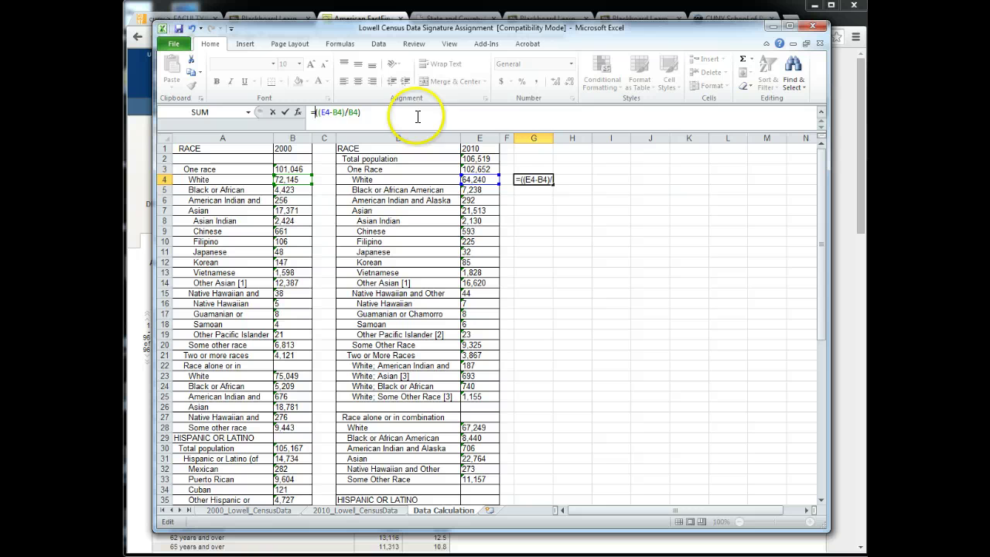
{"action": "key", "text": "Return"}
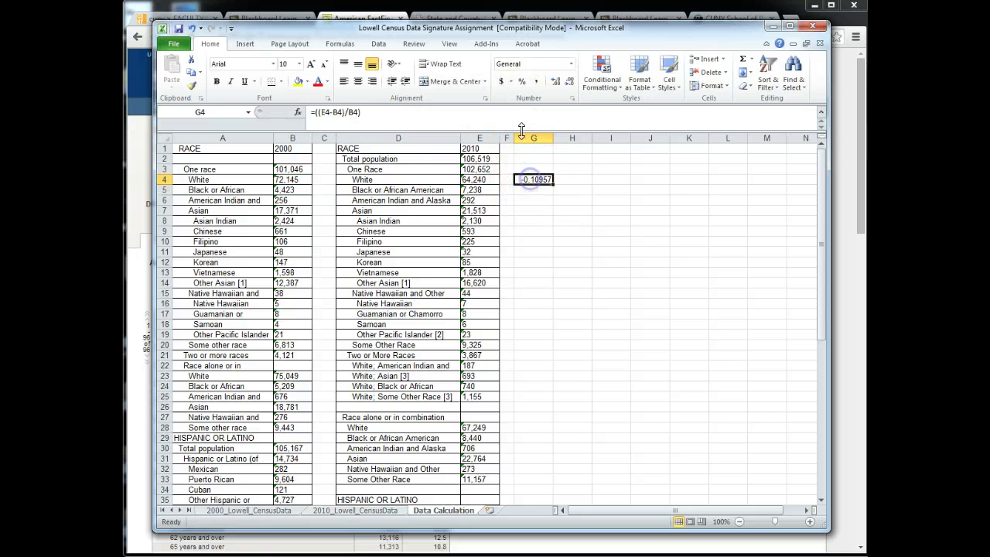
{"action": "left_click", "coordinate": [522, 84]}
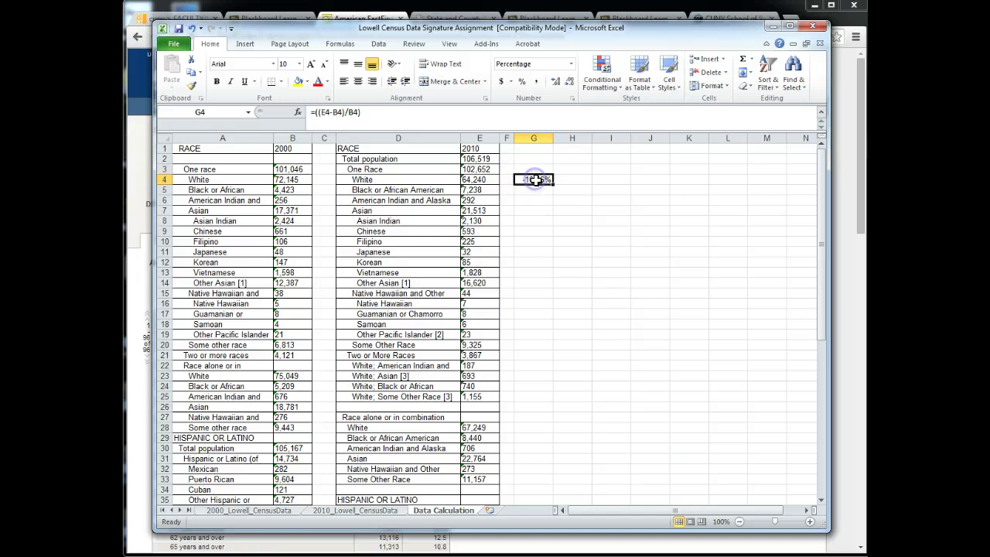
{"action": "key", "text": "ctrl+c"}
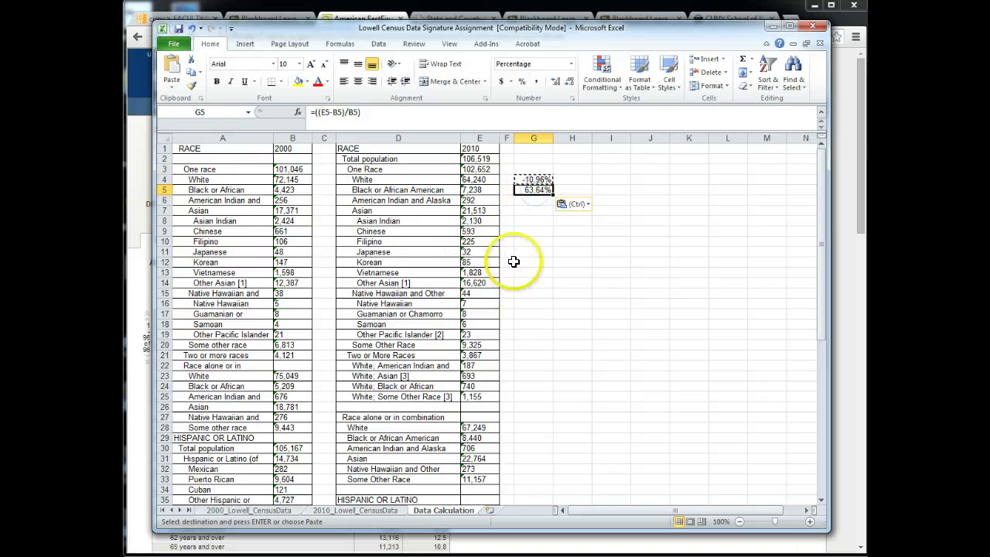
{"action": "double_click", "coordinate": [534, 189]}
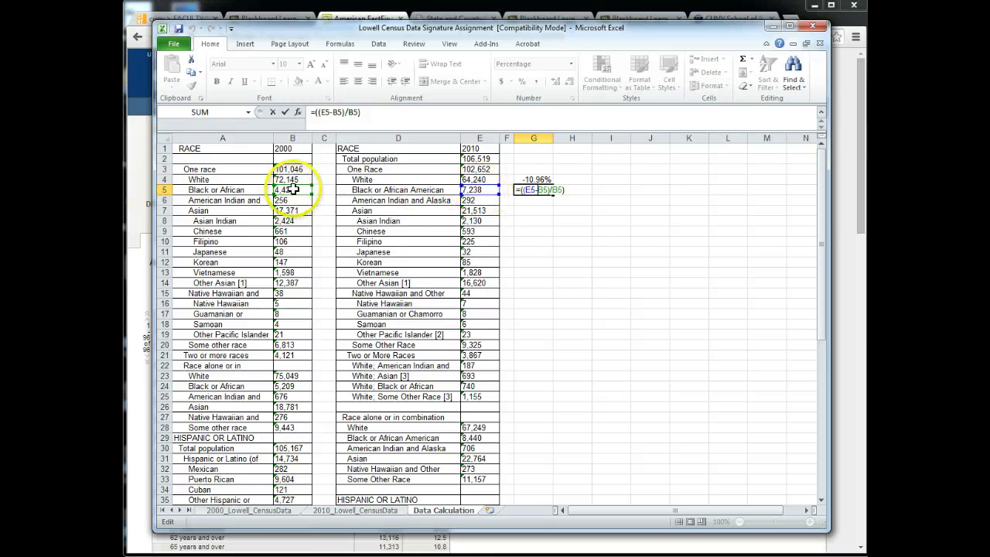
{"action": "scroll", "coordinate": [408, 251], "scroll_direction": "down", "scroll_amount": 3}
{"action": "scroll", "coordinate": [410, 262], "scroll_direction": "down", "scroll_amount": 3}
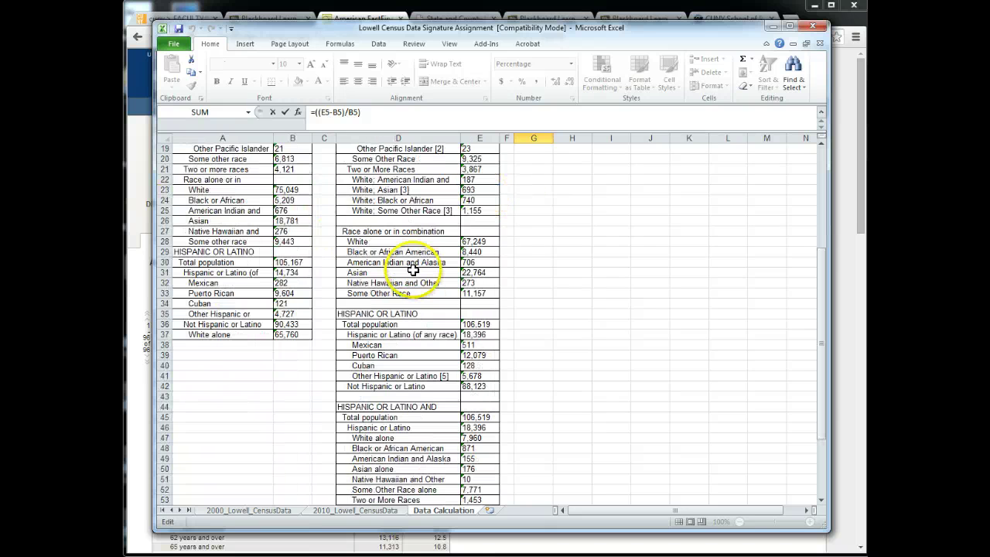
{"action": "scroll", "coordinate": [362, 221], "scroll_direction": "up", "scroll_amount": 2}
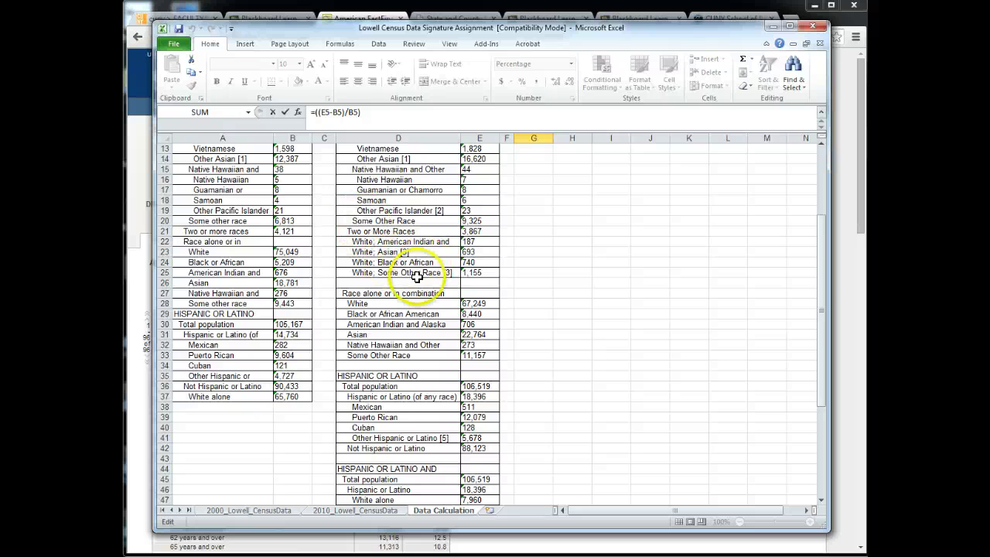
{"action": "scroll", "coordinate": [422, 270], "scroll_direction": "down", "scroll_amount": 4}
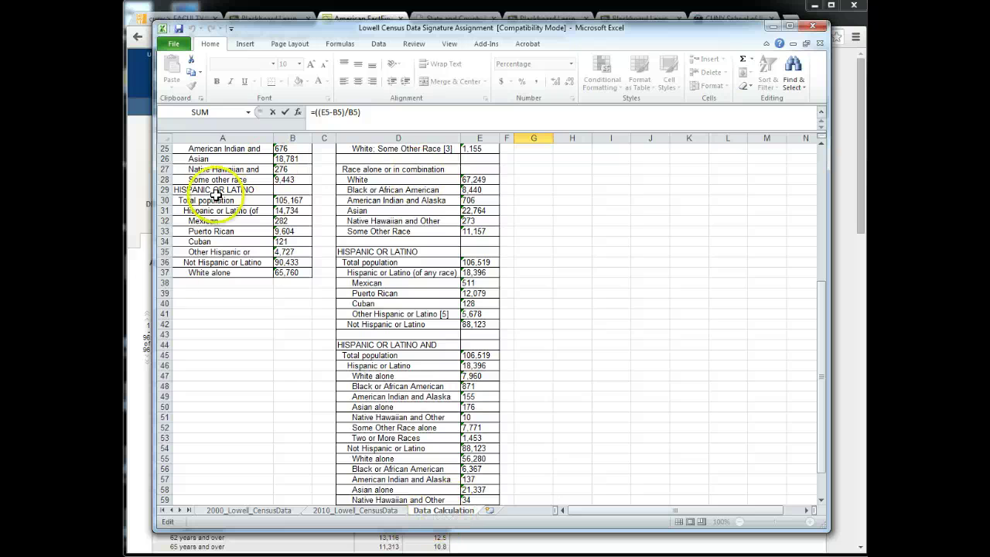
{"action": "scroll", "coordinate": [521, 318], "scroll_direction": "up", "scroll_amount": 5}
{"action": "scroll", "coordinate": [521, 317], "scroll_direction": "up", "scroll_amount": 3}
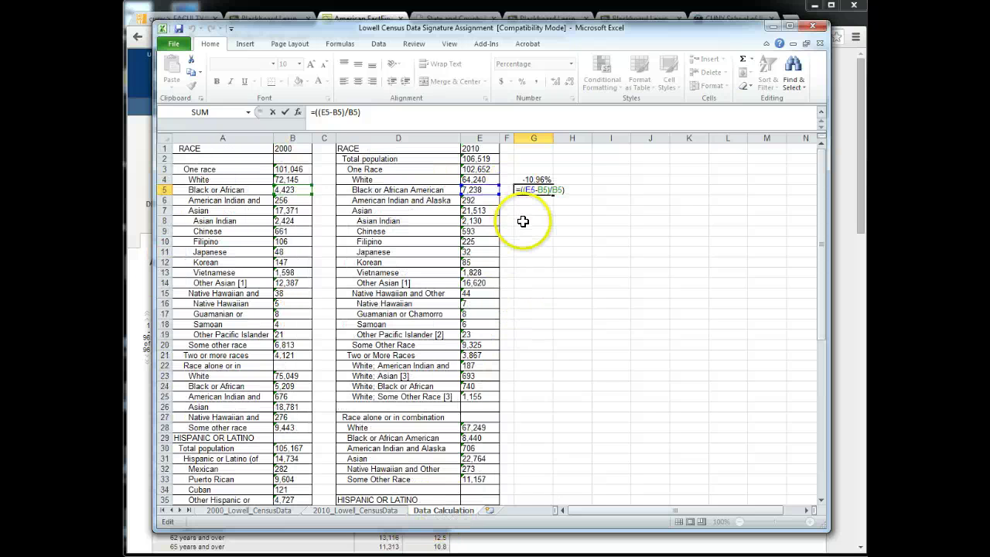
{"action": "key", "text": "Return"}
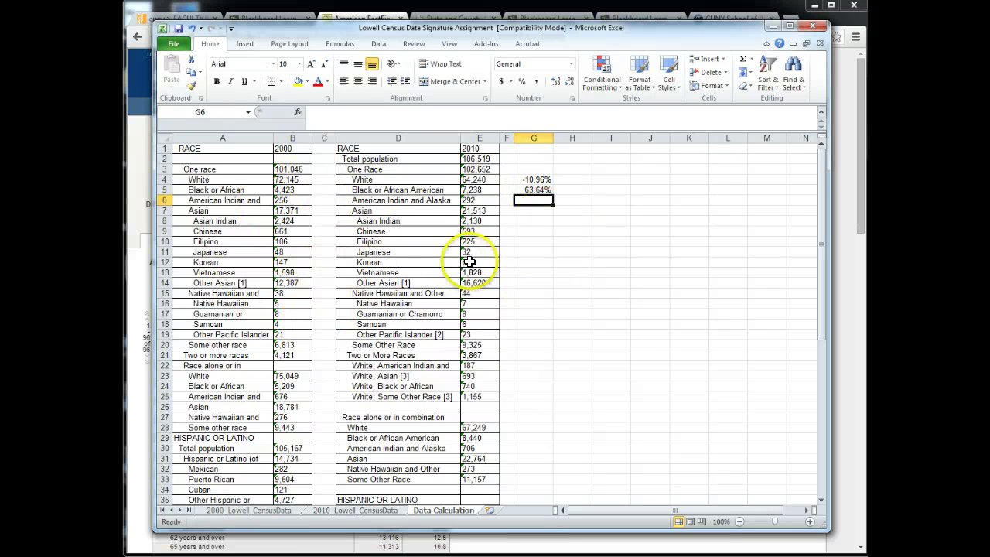
{"action": "left_click", "coordinate": [534, 151]}
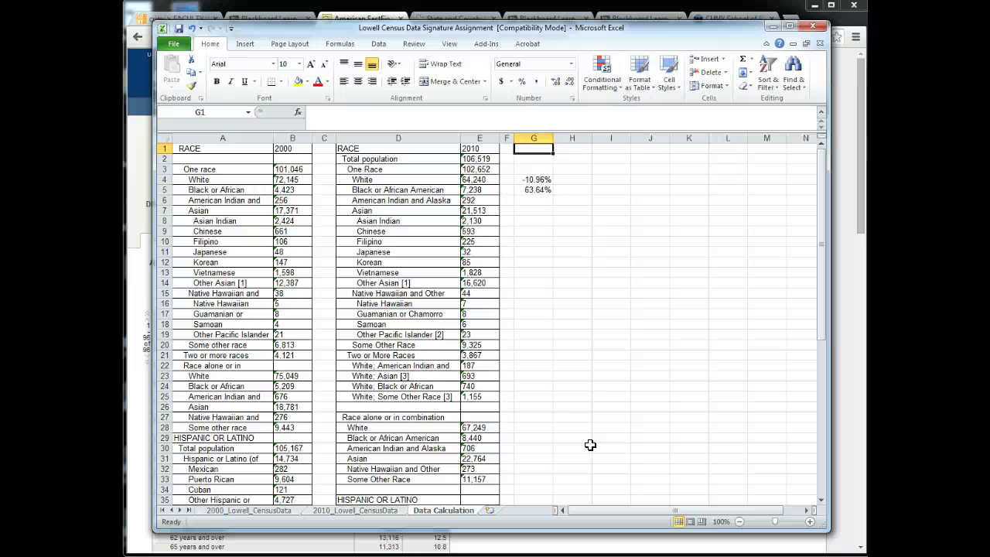
Title G1 '% Rate of Change' and fill header cells A1:G1 purple
{"action": "type", "text": "% Rate of"}
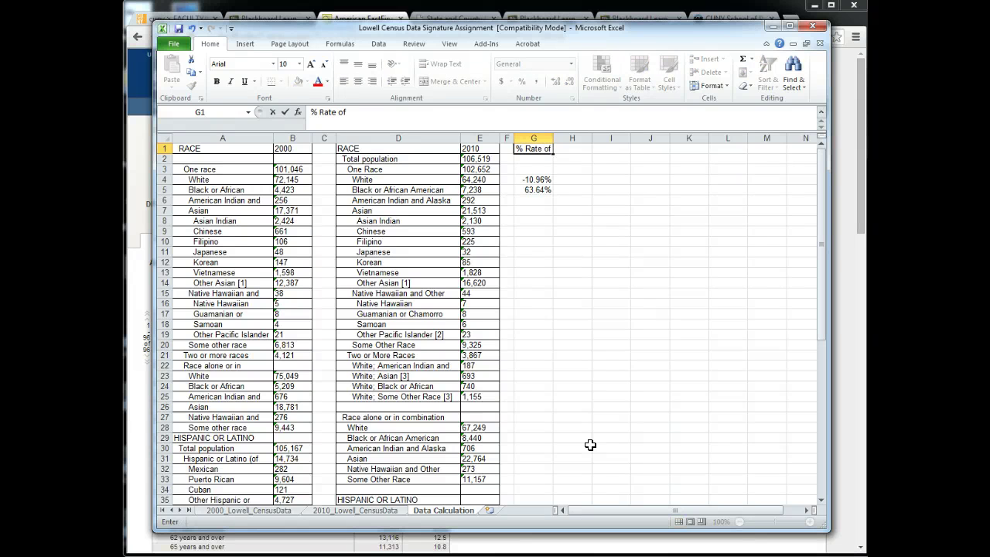
{"action": "type", "text": " Change"}
{"action": "key", "text": "Return"}
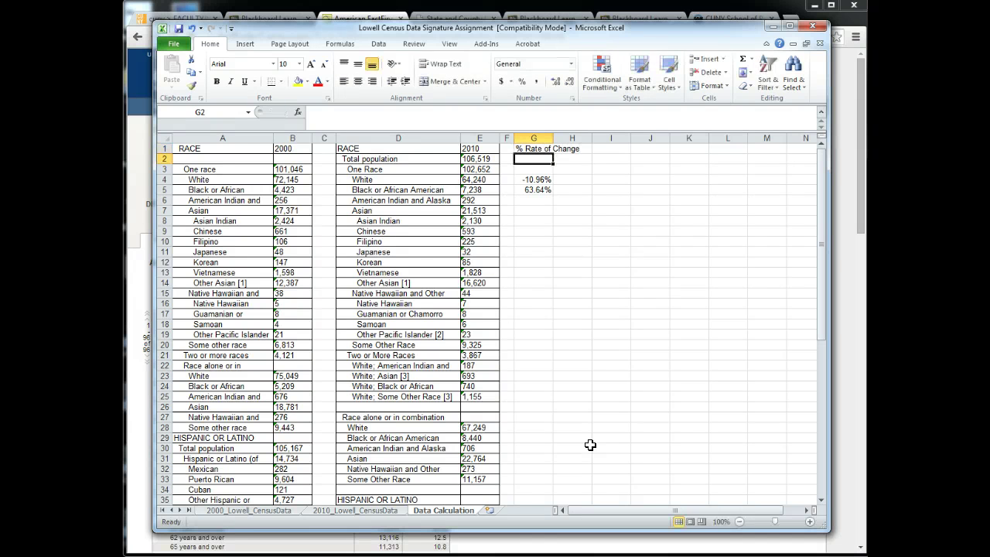
{"action": "left_click_drag", "start_coordinate": [261, 149], "coordinate": [539, 144]}
{"action": "left_click", "coordinate": [307, 82]}
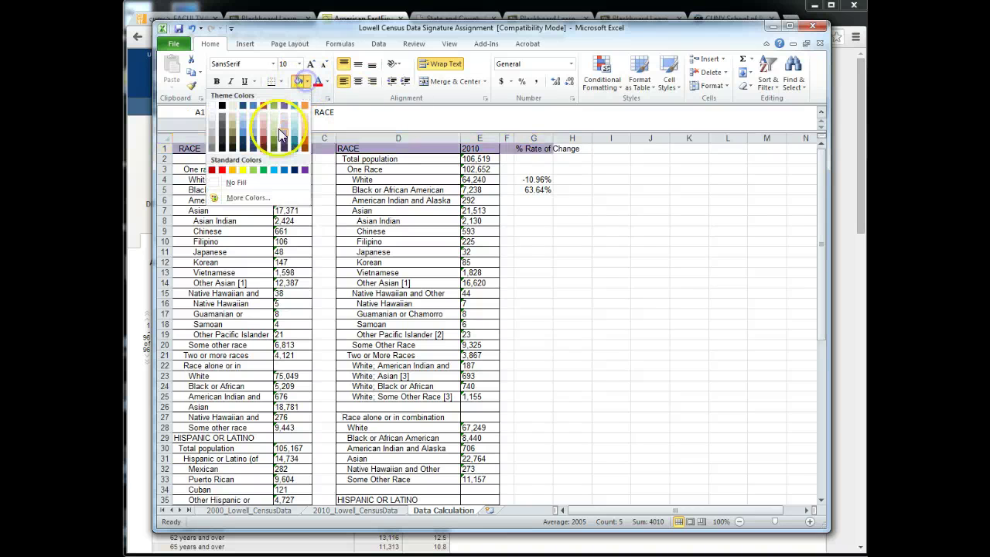
{"action": "left_click", "coordinate": [284, 108]}
Make the header text bold and white, and widen column G to fit
{"action": "left_click", "coordinate": [217, 84]}
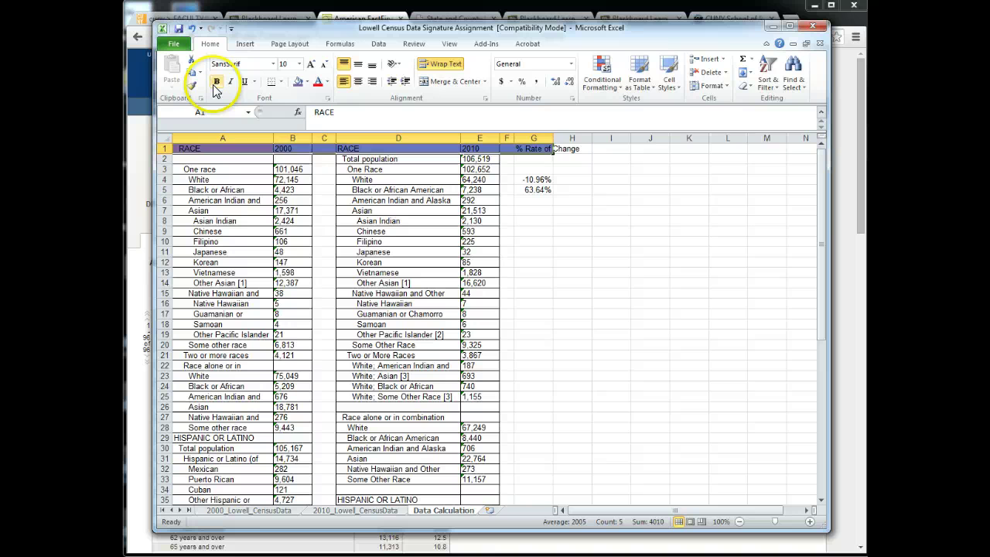
{"action": "left_click", "coordinate": [326, 83]}
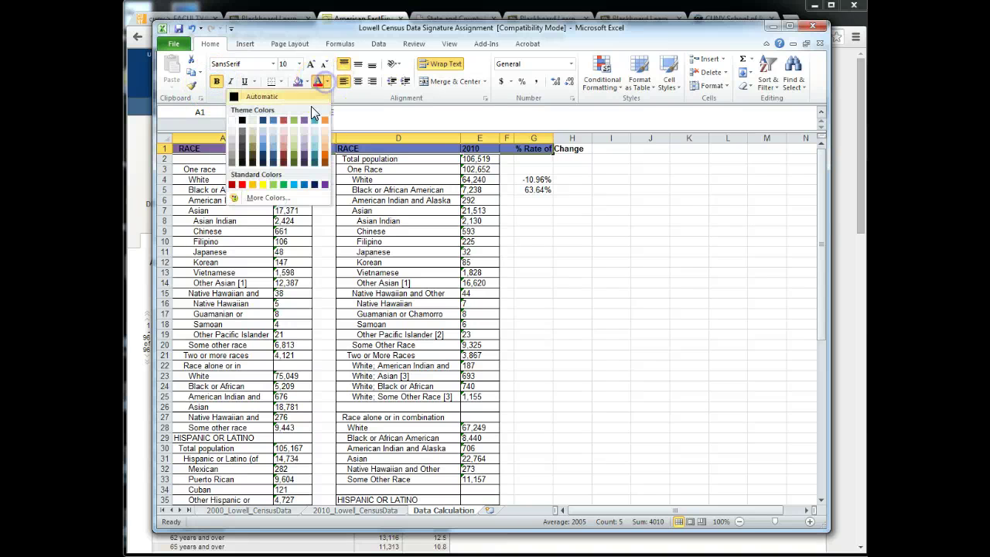
{"action": "left_click", "coordinate": [235, 126]}
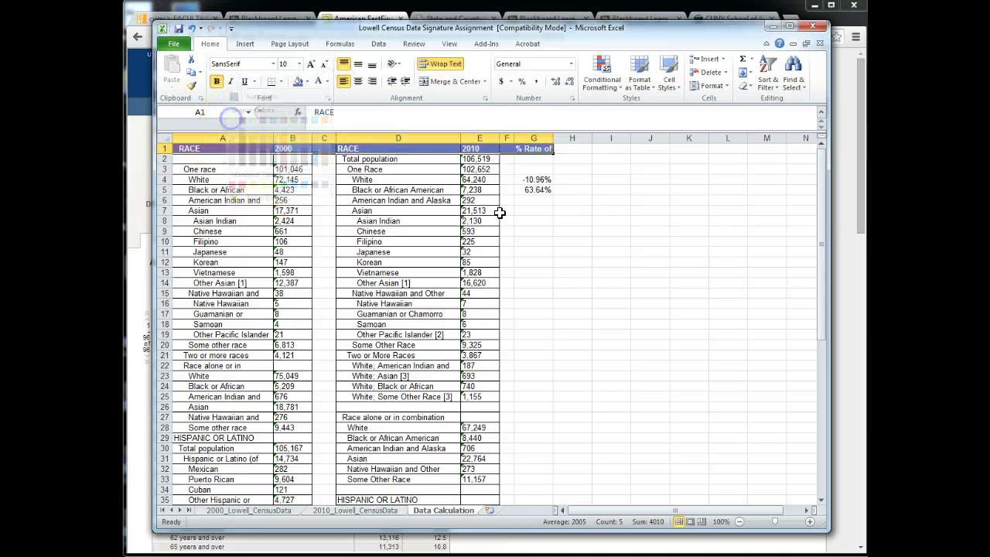
{"action": "left_click", "coordinate": [533, 210]}
{"action": "left_click_drag", "start_coordinate": [552, 137], "coordinate": [599, 137]}
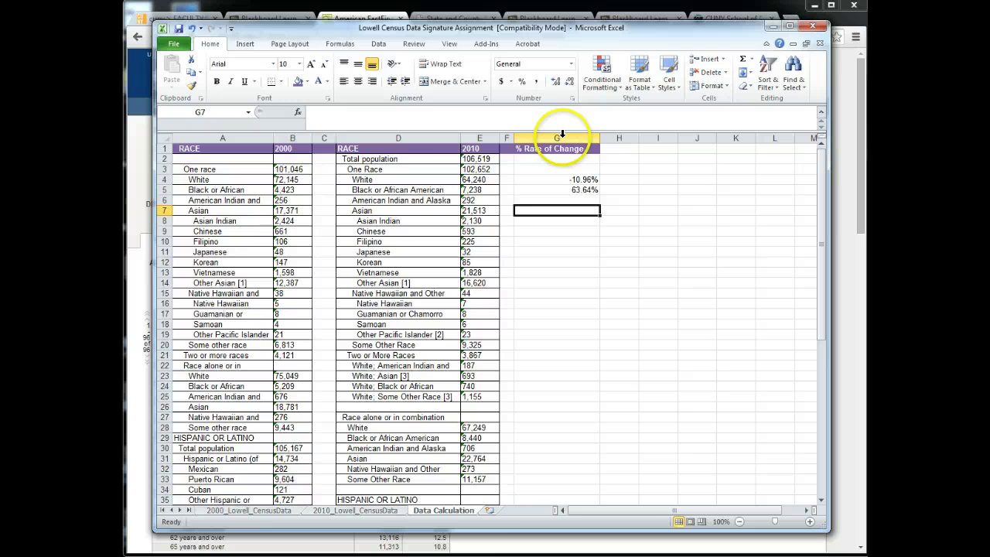
{"action": "left_click", "coordinate": [563, 136]}
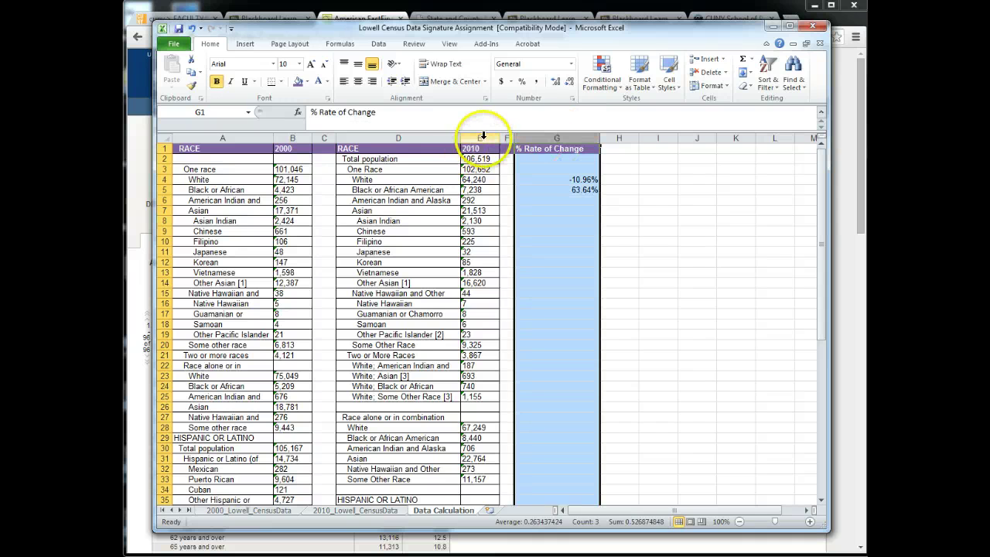
{"action": "left_click_drag", "start_coordinate": [476, 142], "coordinate": [231, 177]}
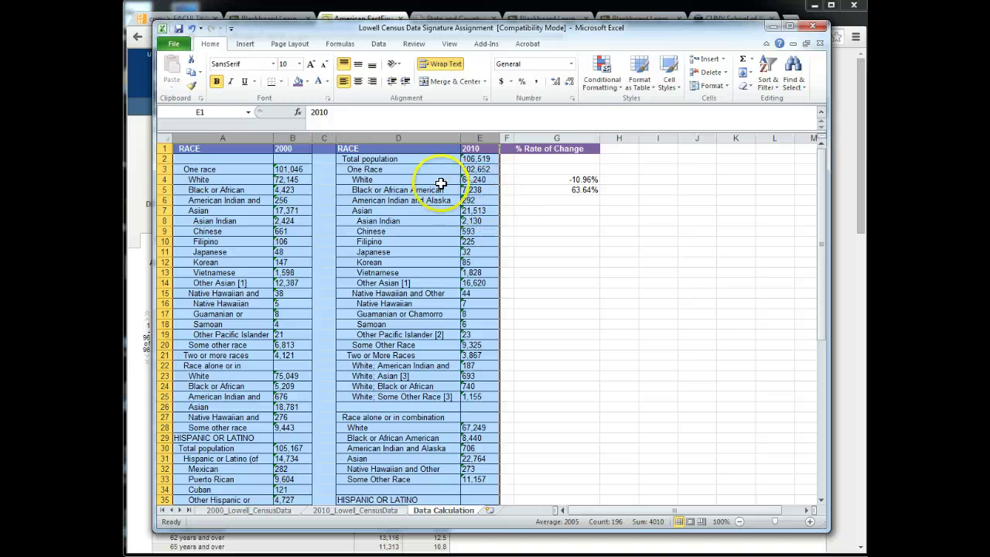
{"action": "left_click", "coordinate": [490, 202]}
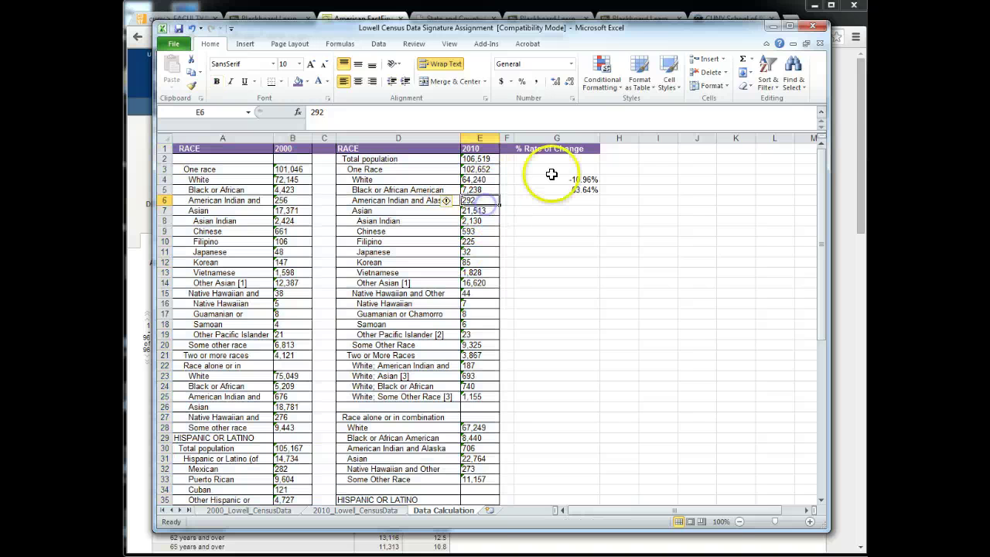
{"action": "left_click", "coordinate": [575, 136]}
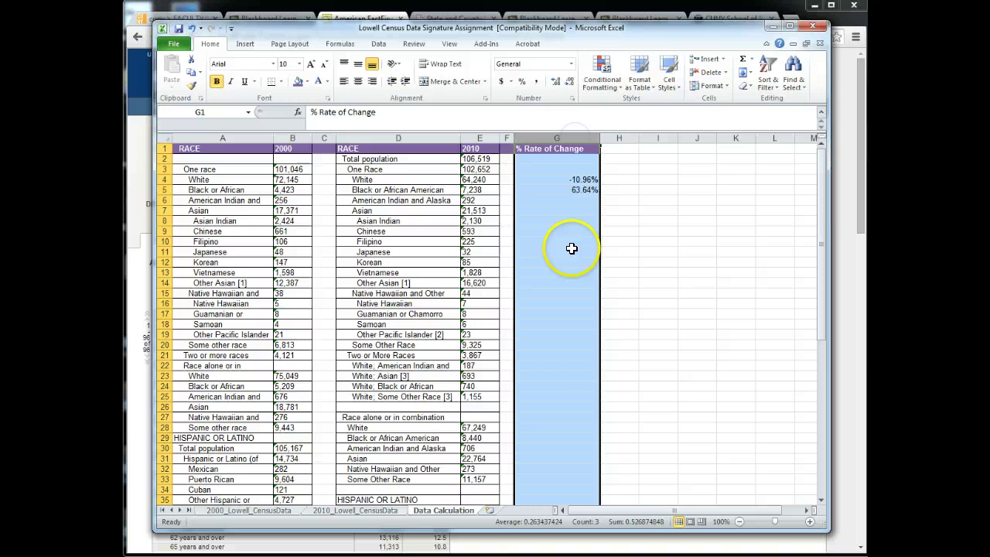
{"action": "left_click", "coordinate": [571, 199]}
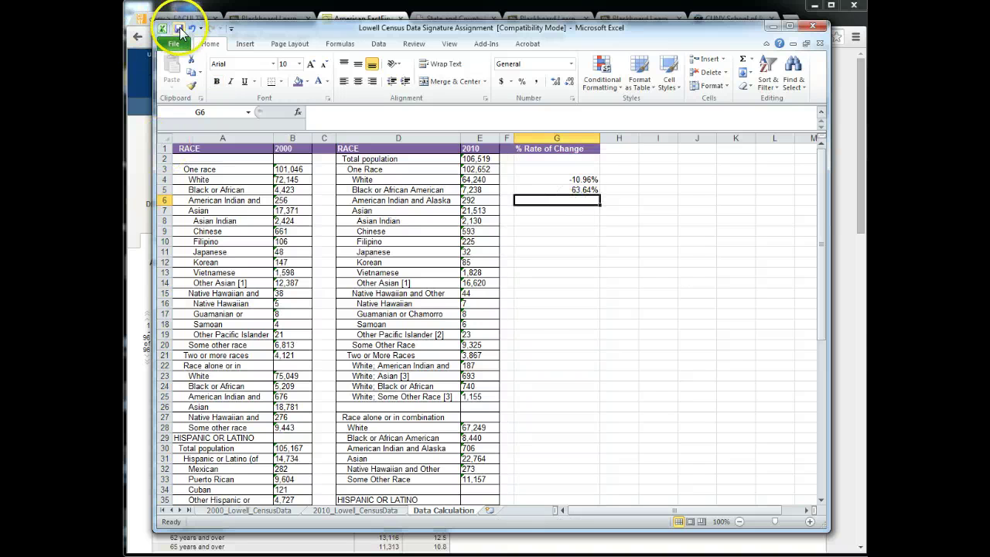